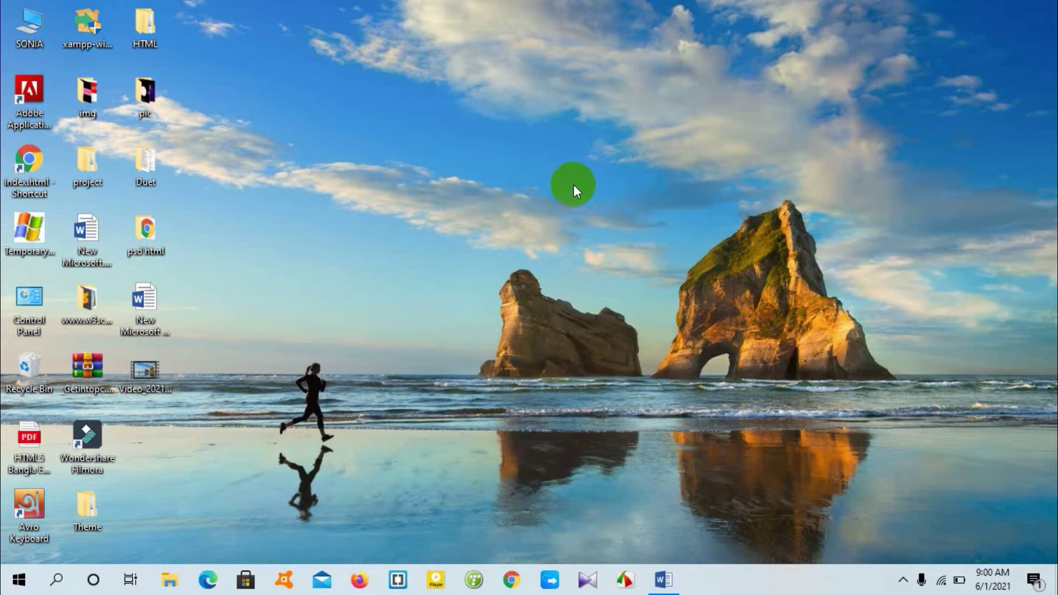
Switch to the open Word document and apply the Circuit theme to it
{"action": "left_click", "coordinate": [665, 579]}
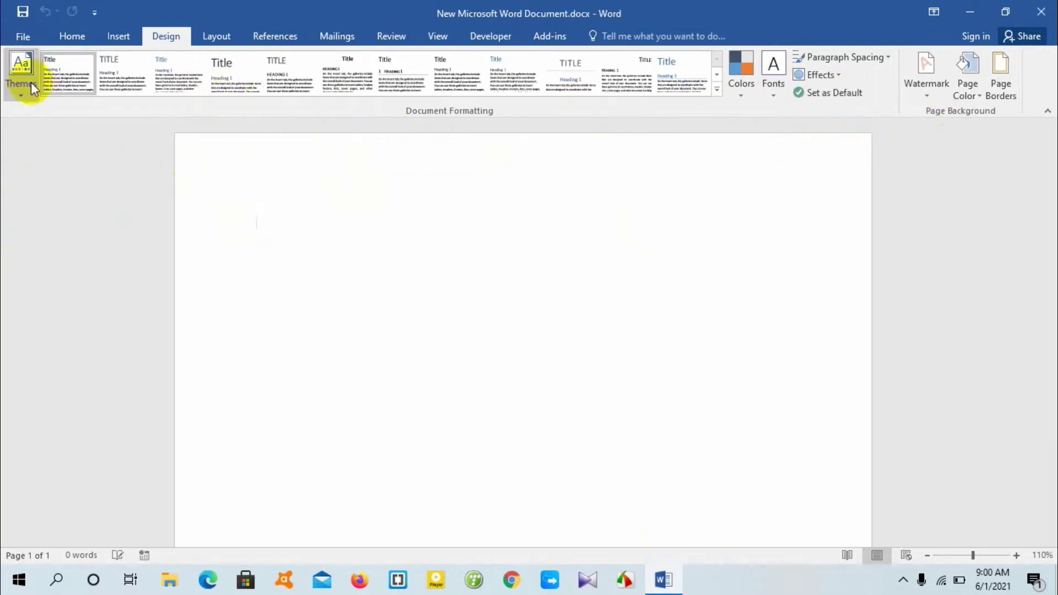
{"action": "left_click", "coordinate": [23, 94]}
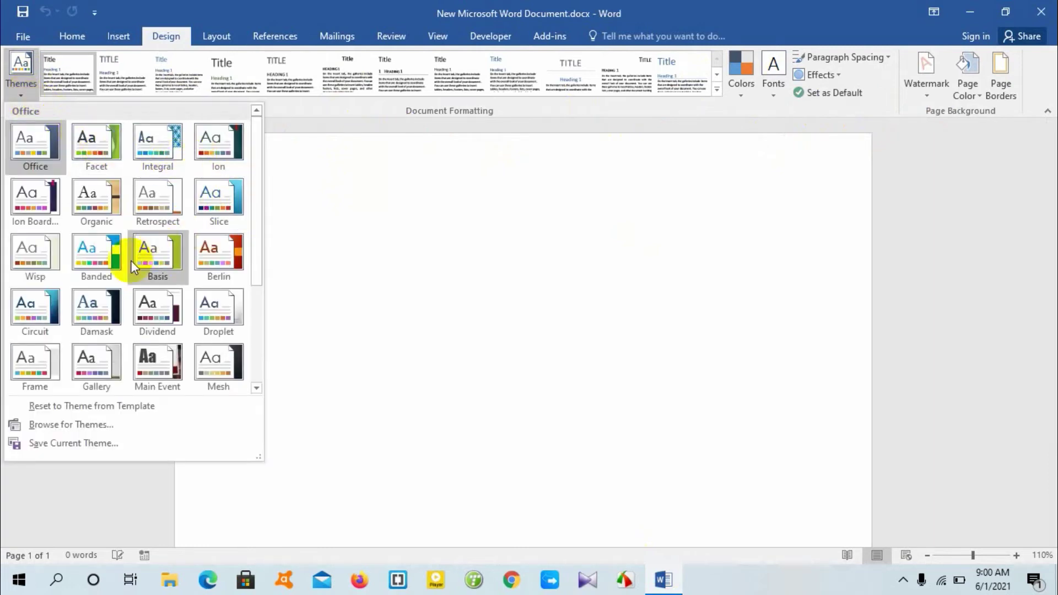
{"action": "left_click", "coordinate": [41, 310]}
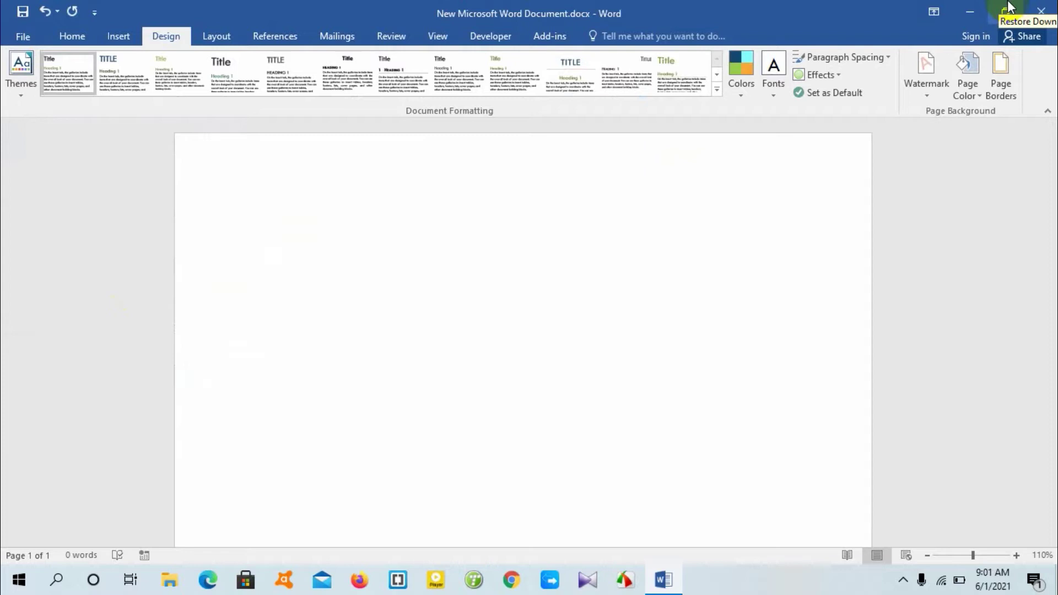
Write the sentence "I am learing English, because its an international language." in the blank document
{"action": "type", "text": "I ma"}
{"action": "key", "text": "BackSpace"}
{"action": "key", "text": "BackSpace"}
{"action": "key", "text": "BackSpace"}
{"action": "type", "text": "a"}
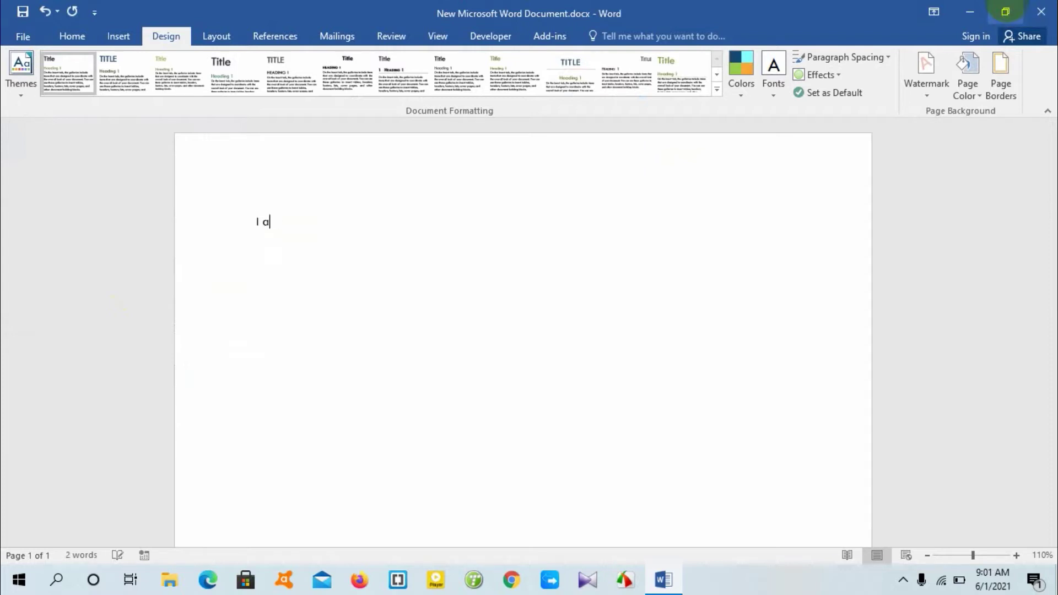
{"action": "type", "text": "m learing Eng"}
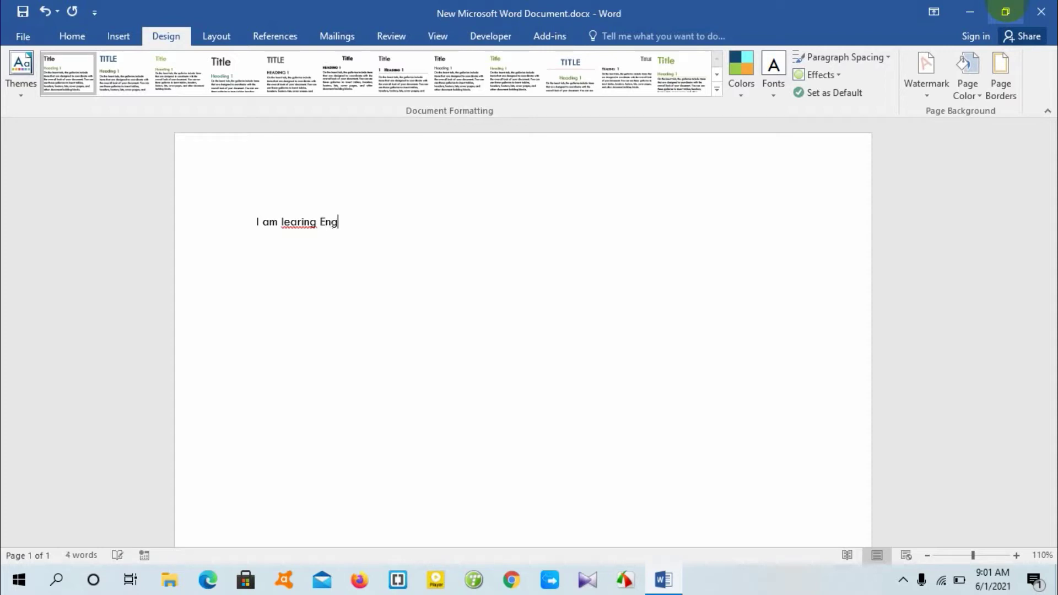
{"action": "type", "text": "lish, because its an "}
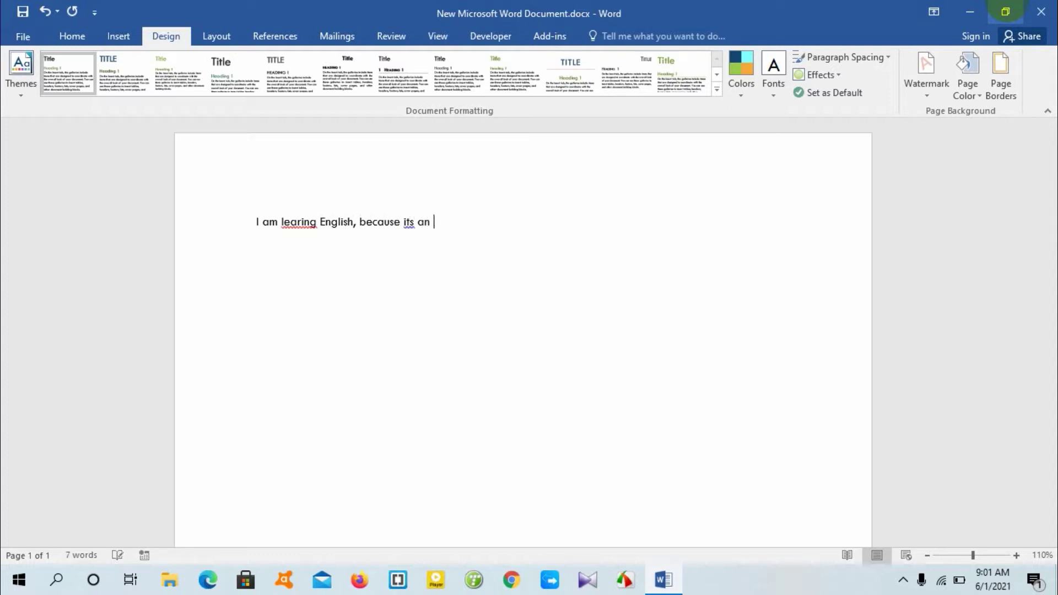
{"action": "type", "text": "international lan"}
{"action": "key", "text": "BackSpace"}
{"action": "key", "text": "BackSpace"}
{"action": "type", "text": "an"}
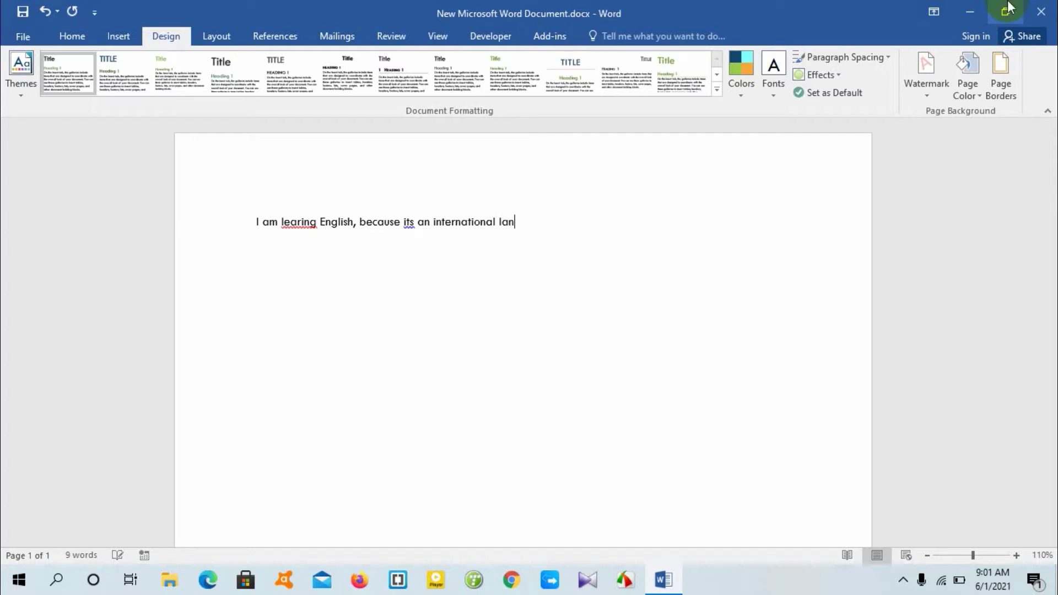
{"action": "type", "text": "gua"}
{"action": "type", "text": "ge."}
Continue the paragraph with the sentence "And I thing ,its very necessary in the job market."
{"action": "type", "text": " Se"}
{"action": "key", "text": "BackSpace"}
{"action": "key", "text": "BackSpace"}
{"action": "type", "text": "Anf"}
{"action": "key", "text": "BackSpace"}
{"action": "type", "text": "d "}
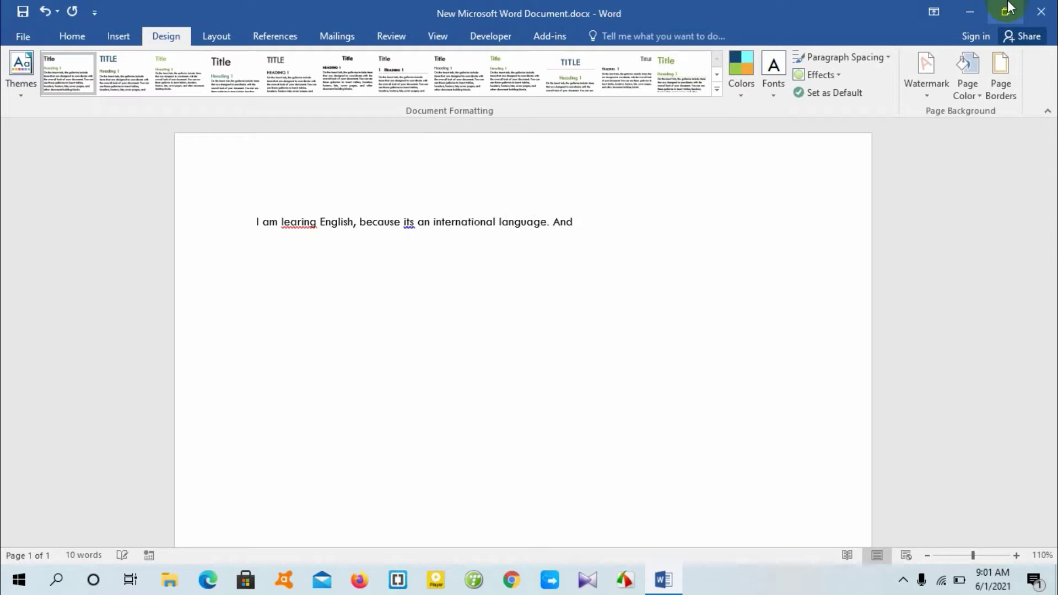
{"action": "type", "text": "I thi"}
{"action": "type", "text": "ng "}
{"action": "type", "text": ","}
{"action": "type", "text": "its"}
{"action": "type", "text": "be"}
{"action": "key", "text": "BackSpace"}
{"action": "key", "text": "BackSpace"}
{"action": "type", "text": "very necessary in the"}
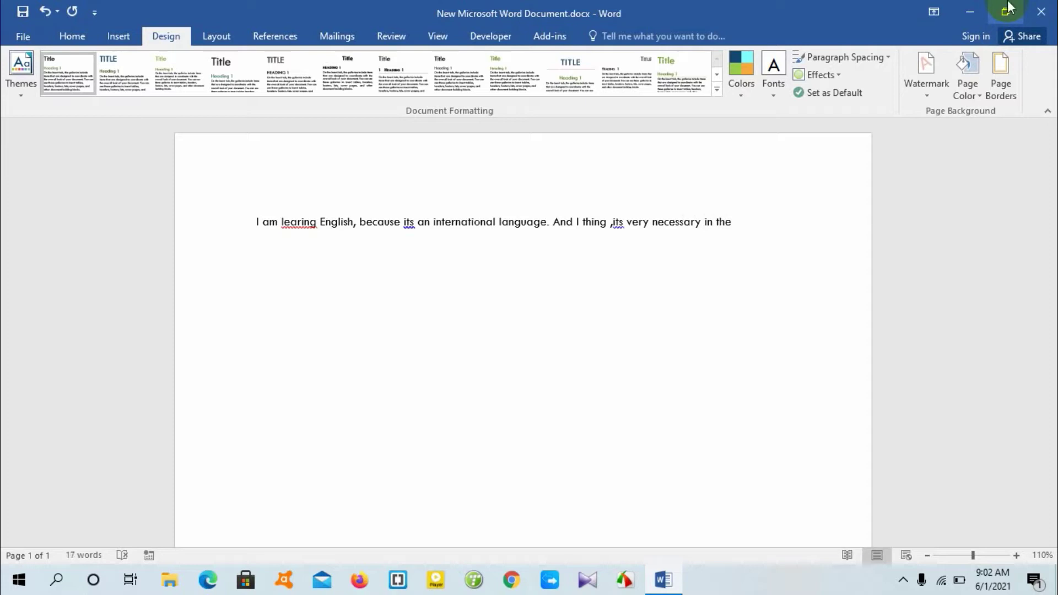
{"action": "type", "text": " job market."}
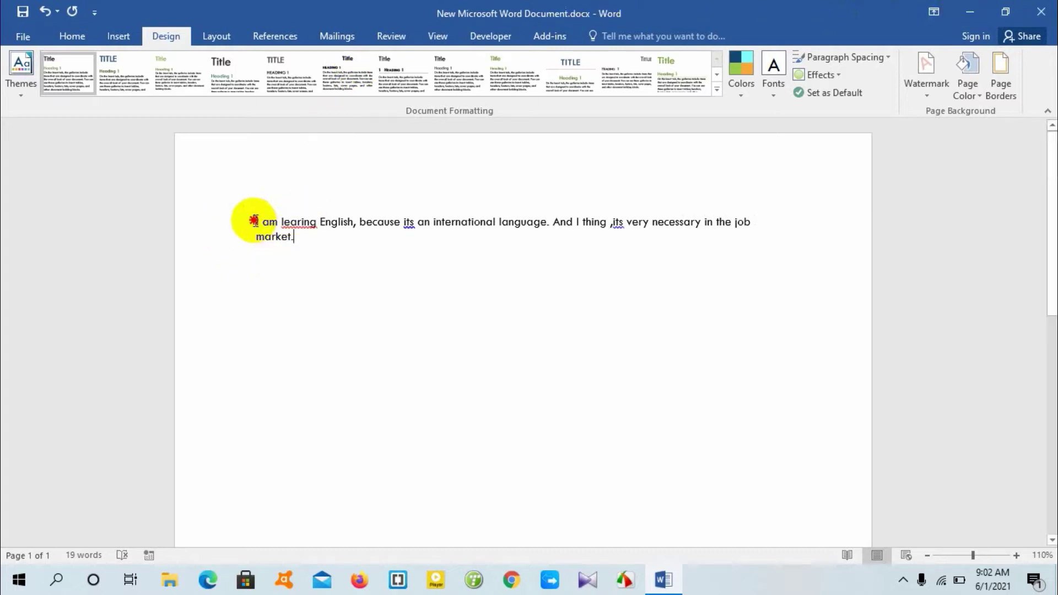
Select the whole paragraph and change the document theme to Vapor Trail
{"action": "left_click_drag", "start_coordinate": [253, 220], "coordinate": [949, 281]}
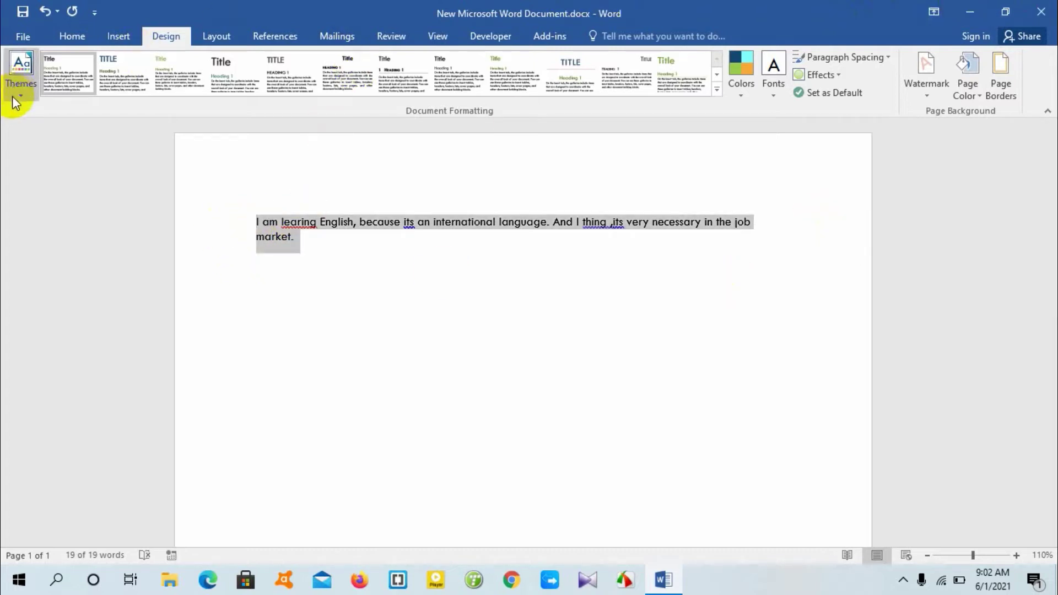
{"action": "left_click", "coordinate": [28, 95]}
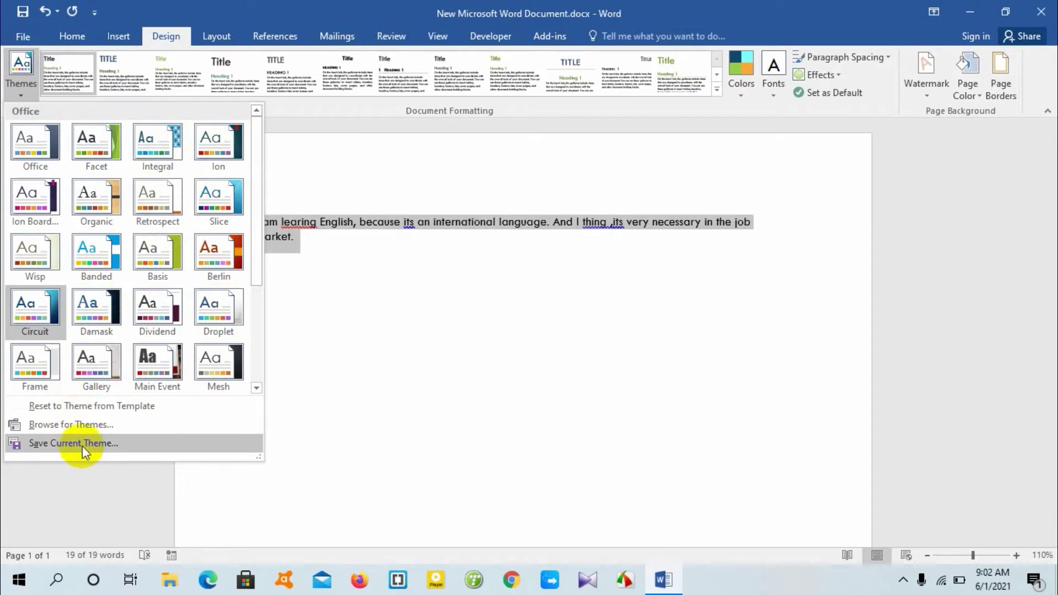
{"action": "left_click", "coordinate": [255, 388]}
{"action": "left_click", "coordinate": [255, 388]}
{"action": "left_click", "coordinate": [256, 388]}
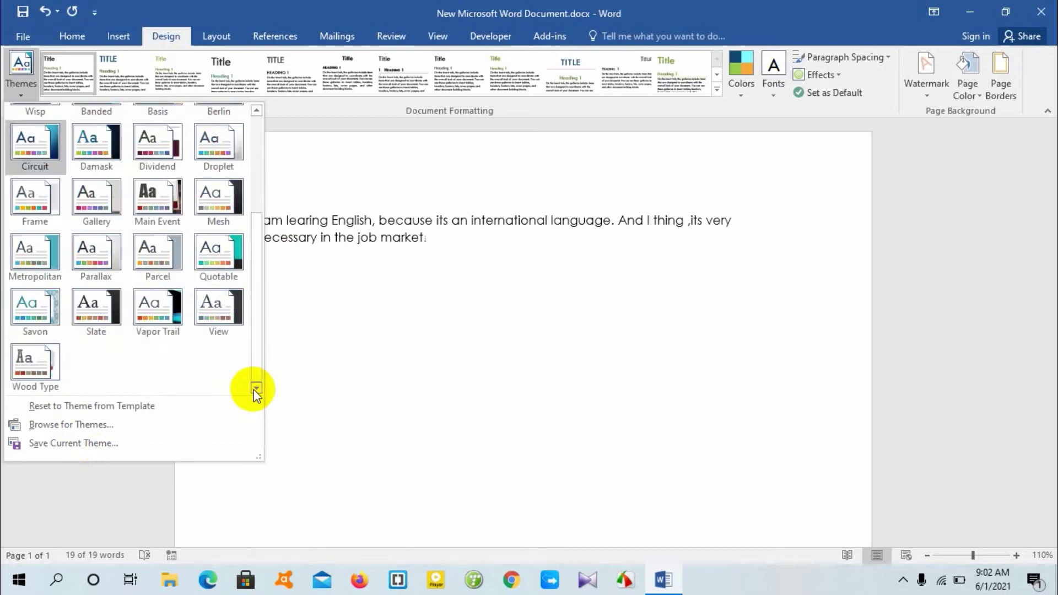
{"action": "left_click", "coordinate": [148, 302]}
{"action": "key", "text": "ctrl+a"}
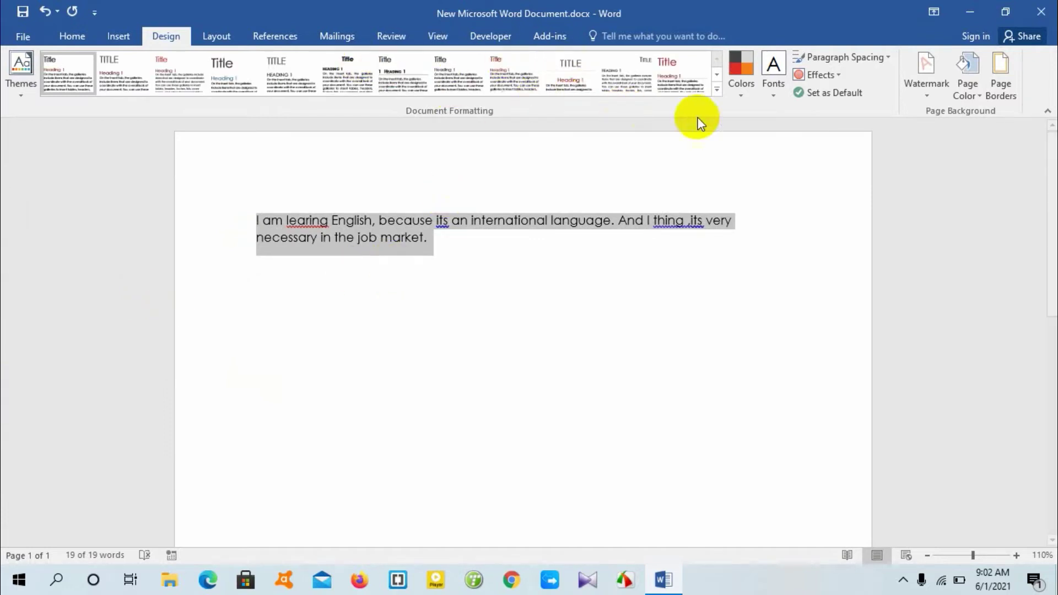
Apply the style set at the end of the first built-in row and set the theme colors to Red Orange
{"action": "left_click", "coordinate": [716, 89]}
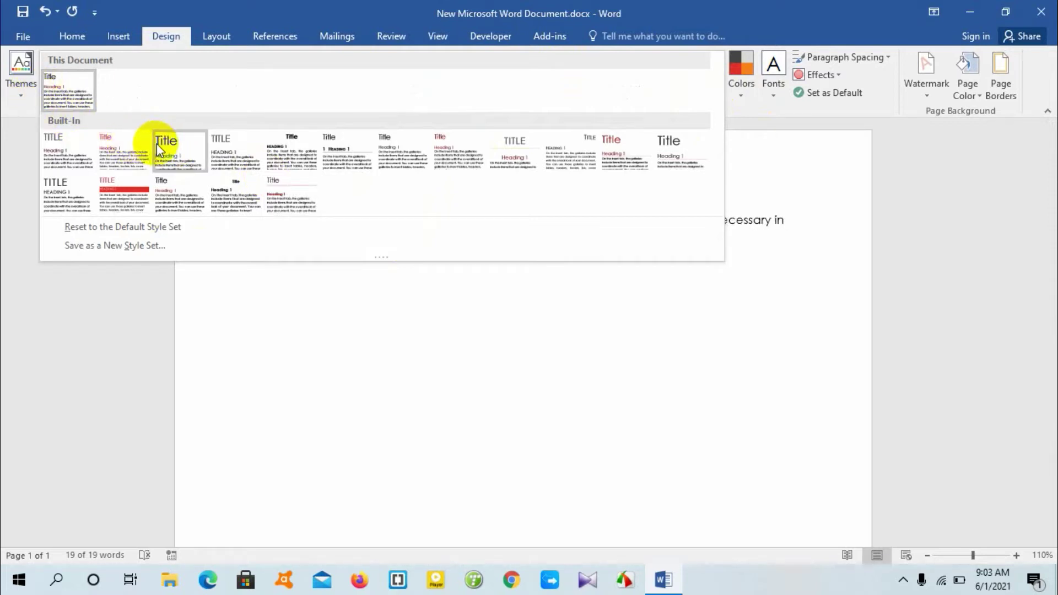
{"action": "left_click", "coordinate": [667, 157]}
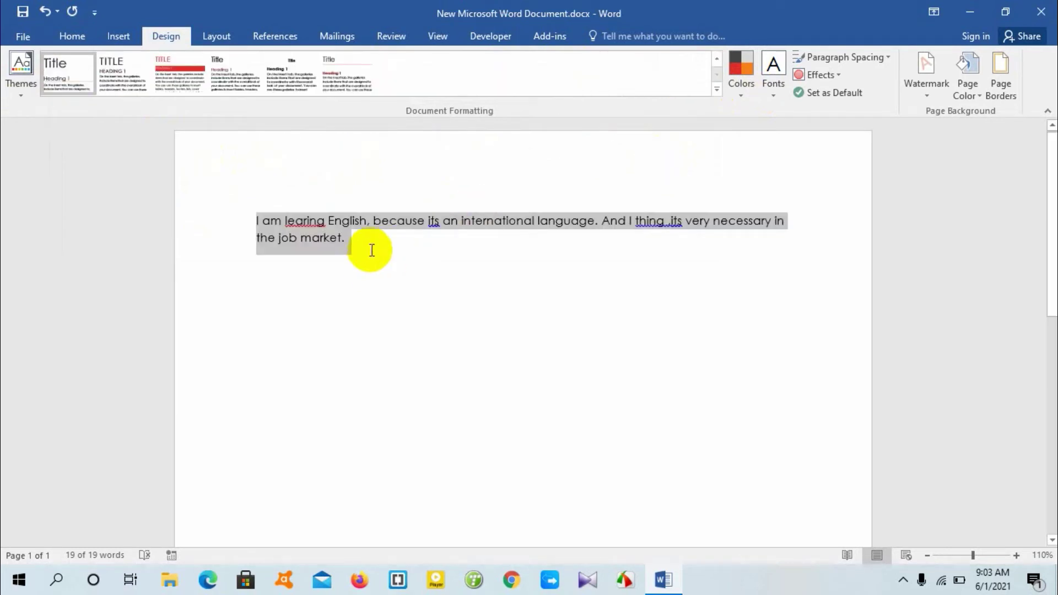
{"action": "left_click", "coordinate": [743, 91]}
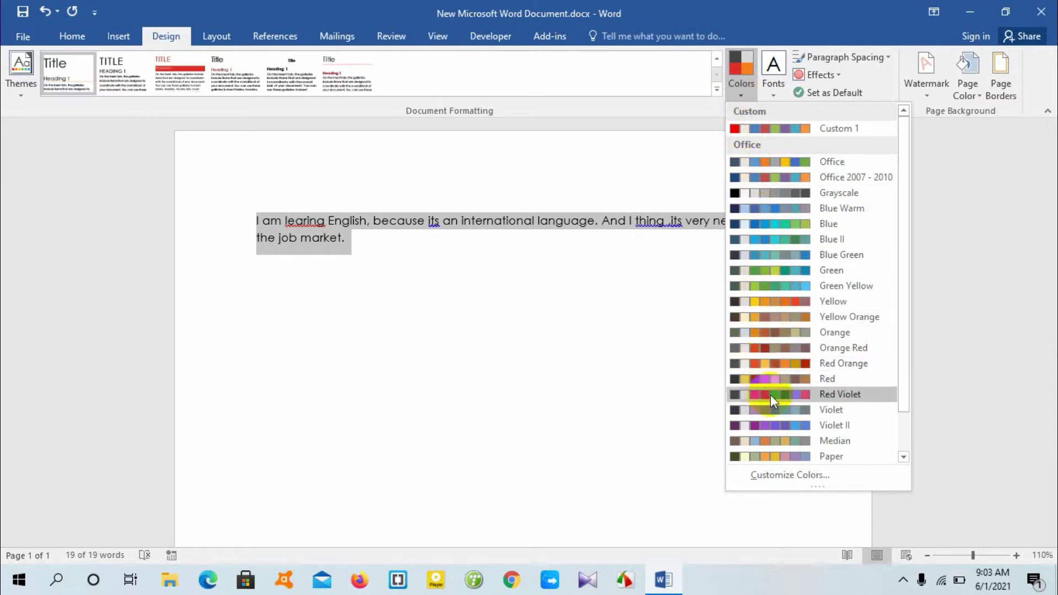
{"action": "left_click", "coordinate": [805, 362]}
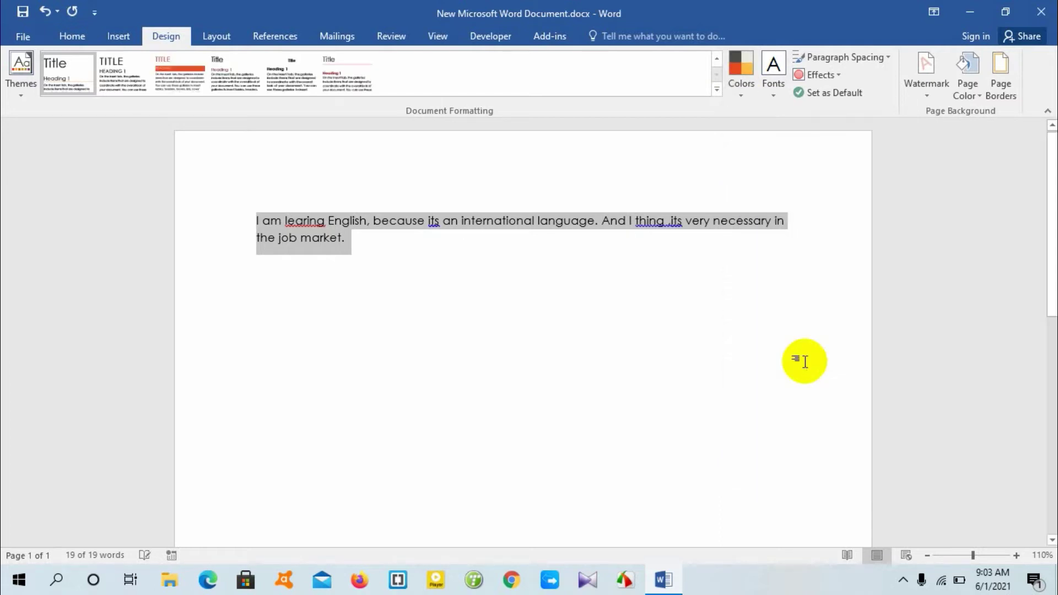
Try the Custom 1 and Red Violet color schemes on the document
{"action": "left_click", "coordinate": [18, 66]}
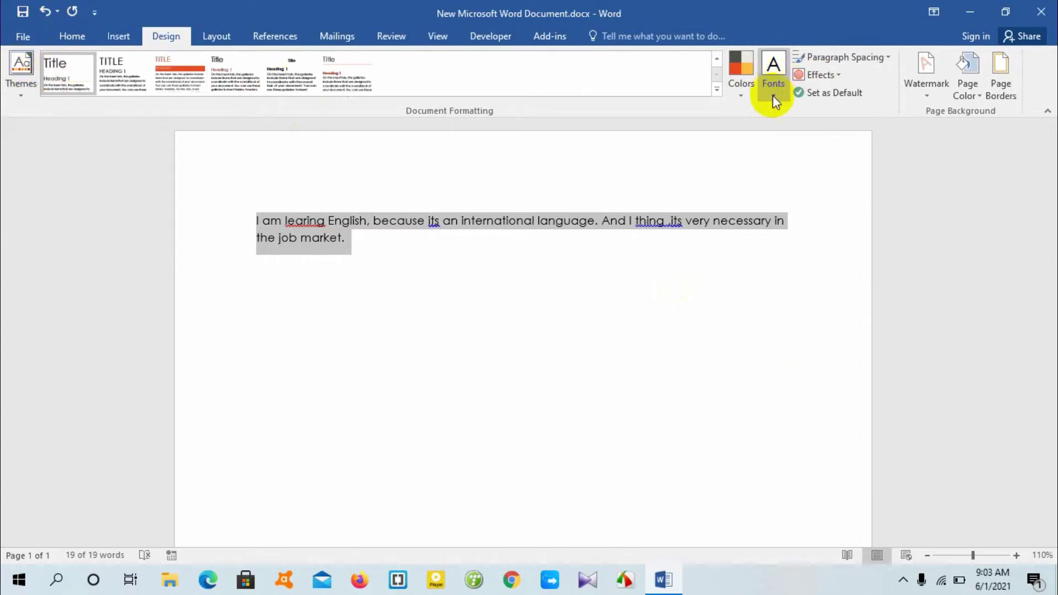
{"action": "left_click", "coordinate": [746, 92]}
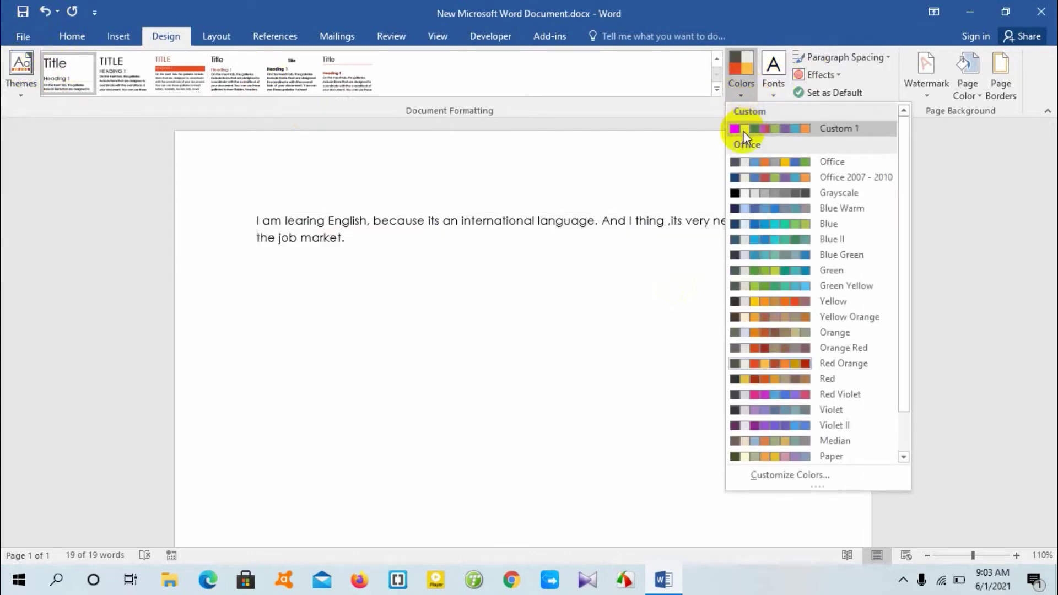
{"action": "left_click", "coordinate": [735, 126]}
{"action": "key", "text": "ctrl+a"}
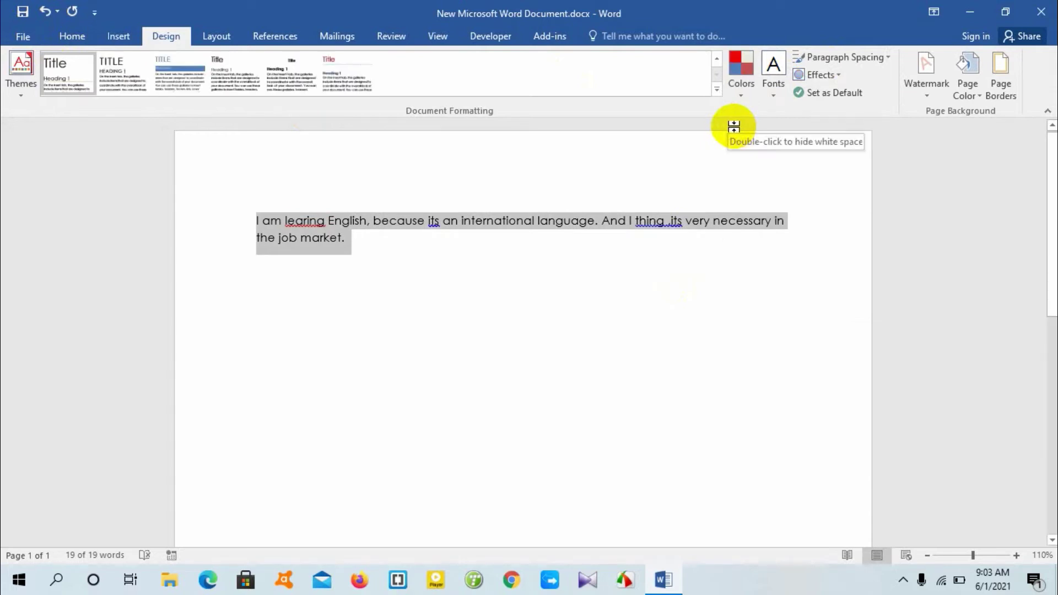
{"action": "left_click", "coordinate": [740, 84]}
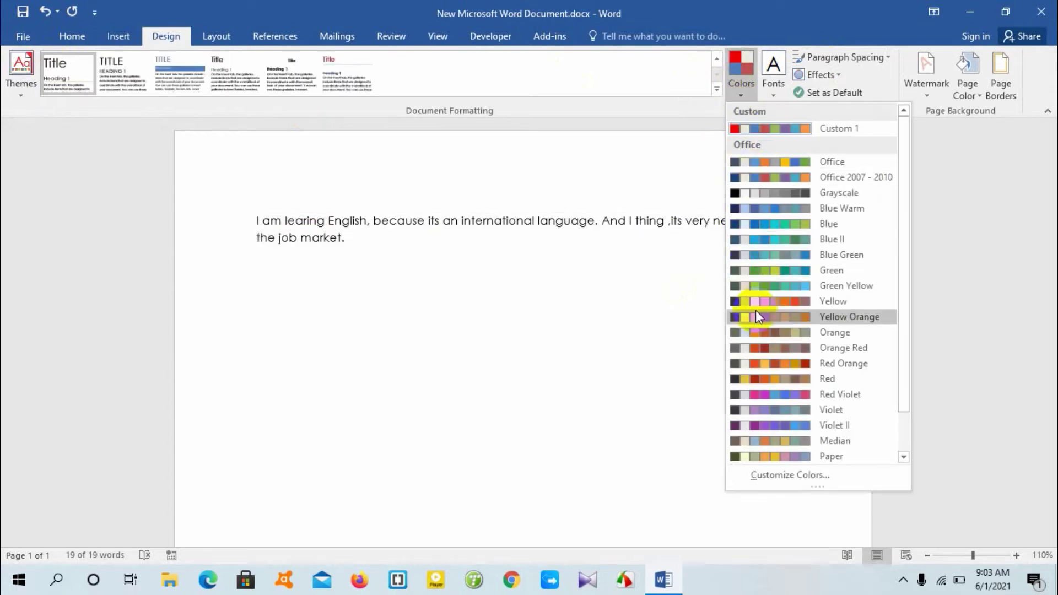
{"action": "left_click", "coordinate": [754, 394]}
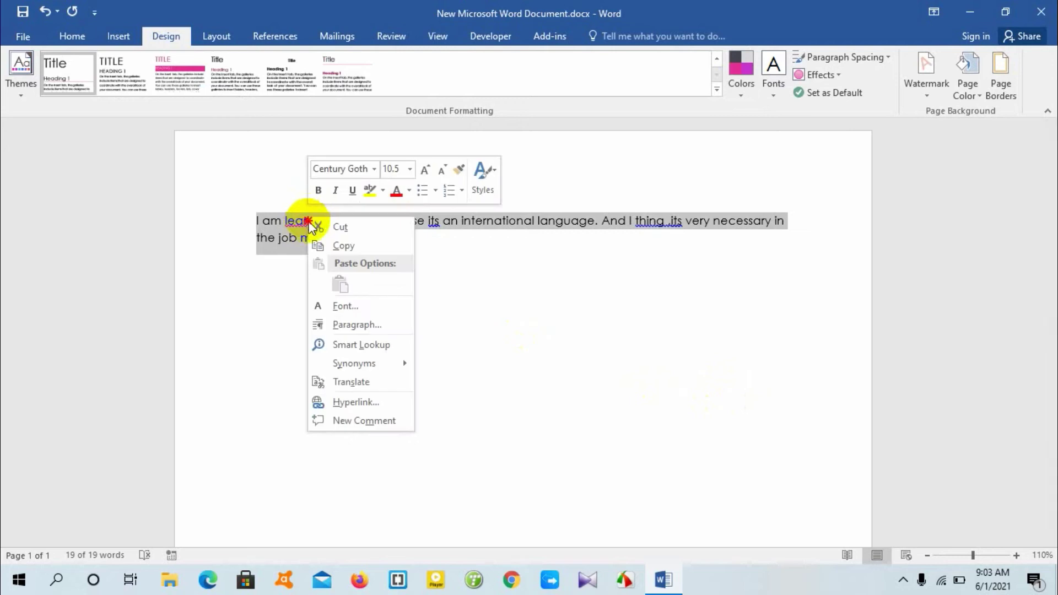
Replace the misspelled word "learing" with the spelling suggestion "learning"
{"action": "left_click", "coordinate": [472, 221]}
{"action": "left_click", "coordinate": [472, 222]}
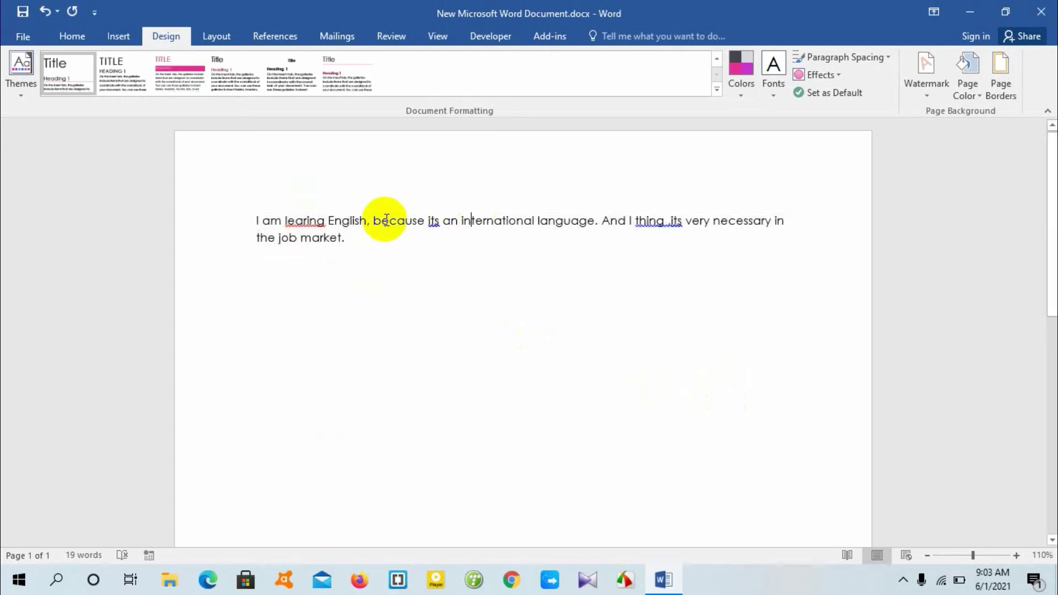
{"action": "right_click", "coordinate": [302, 220]}
{"action": "left_click", "coordinate": [368, 238]}
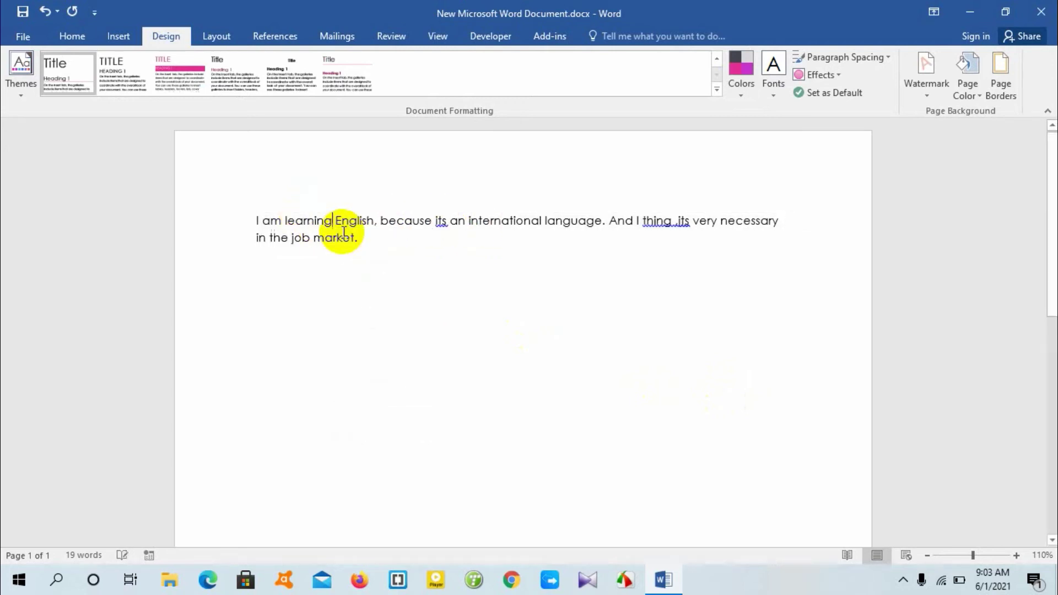
Set the document's theme colors to Red Orange and its theme fonts to Century Schoolbook
{"action": "left_click", "coordinate": [747, 88]}
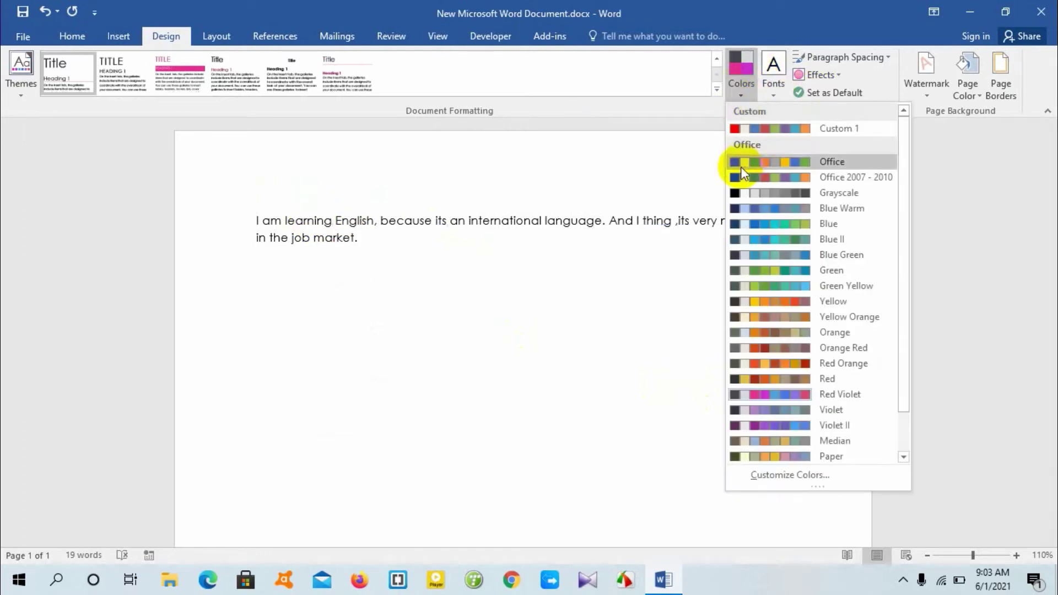
{"action": "left_click", "coordinate": [800, 363]}
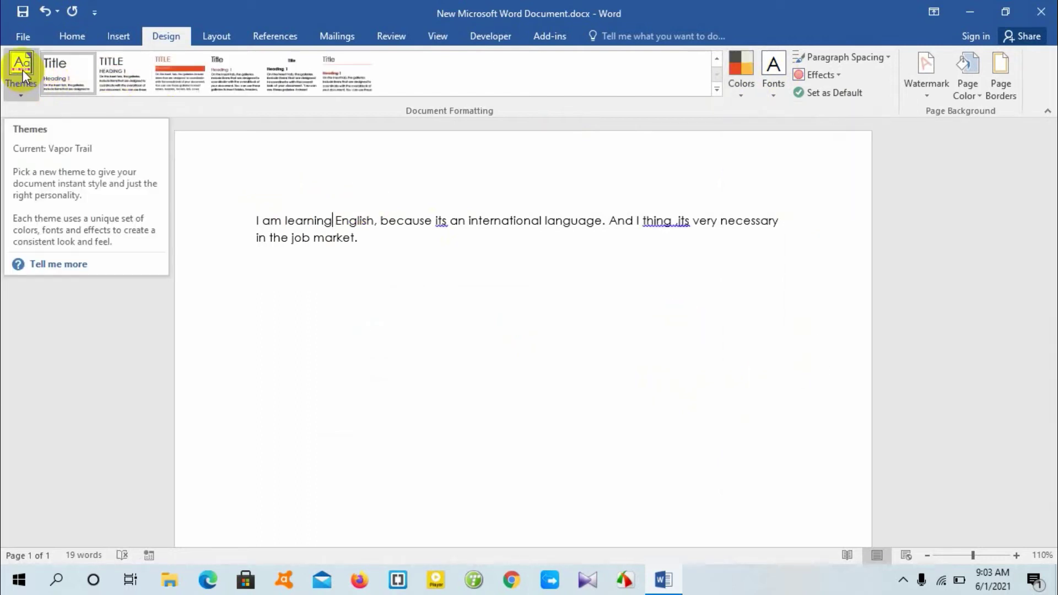
{"action": "left_click", "coordinate": [774, 97]}
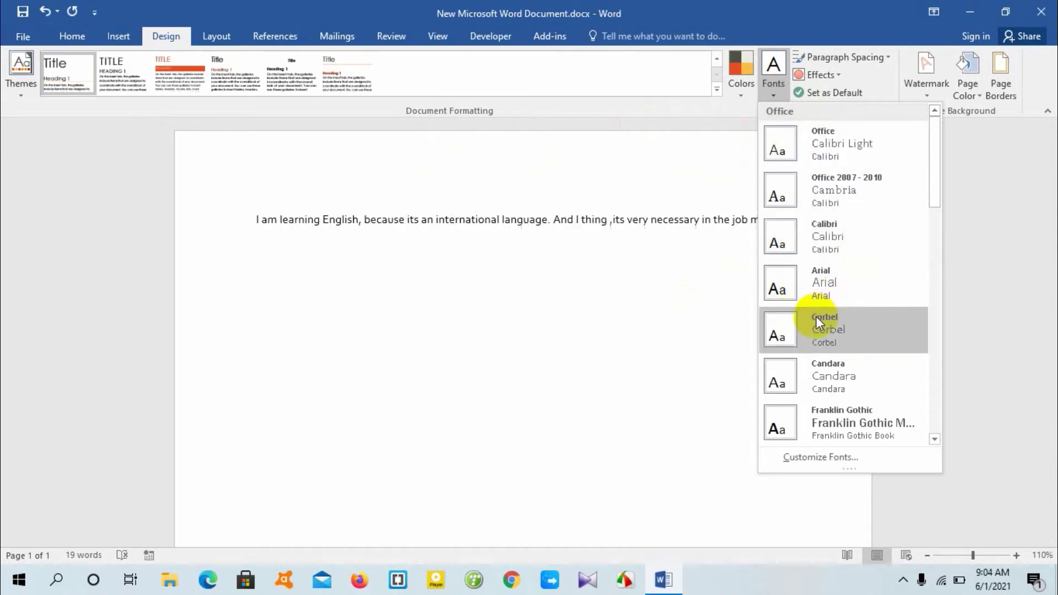
{"action": "scroll", "coordinate": [821, 431], "scroll_direction": "down", "scroll_amount": 1}
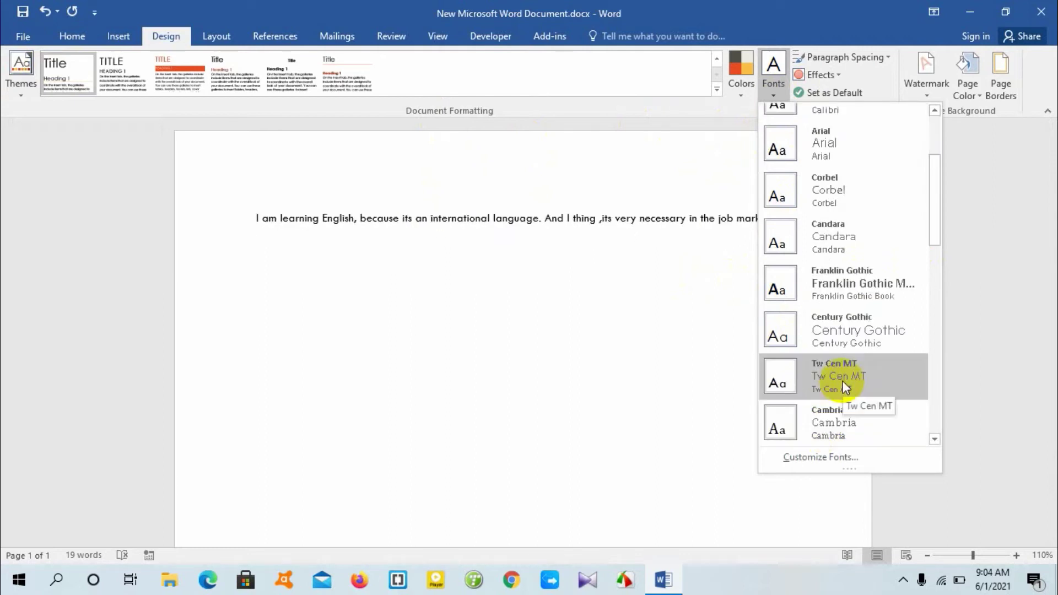
{"action": "scroll", "coordinate": [834, 421], "scroll_direction": "down", "scroll_amount": 1}
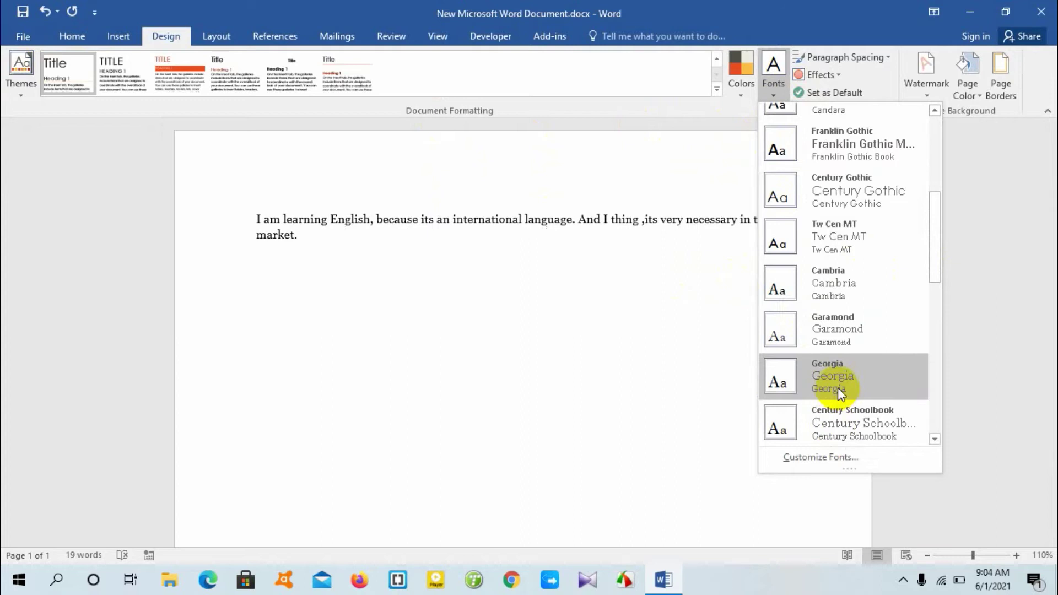
{"action": "scroll", "coordinate": [833, 415], "scroll_direction": "down", "scroll_amount": 1}
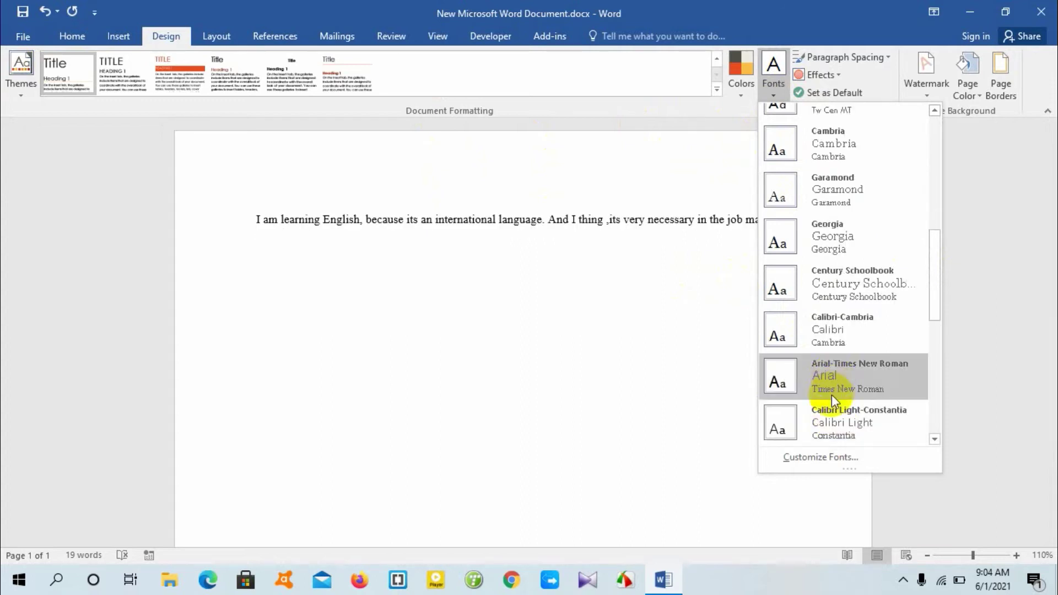
{"action": "scroll", "coordinate": [831, 419], "scroll_direction": "down", "scroll_amount": 1}
{"action": "scroll", "coordinate": [832, 389], "scroll_direction": "down", "scroll_amount": 1}
{"action": "scroll", "coordinate": [832, 408], "scroll_direction": "down", "scroll_amount": 1}
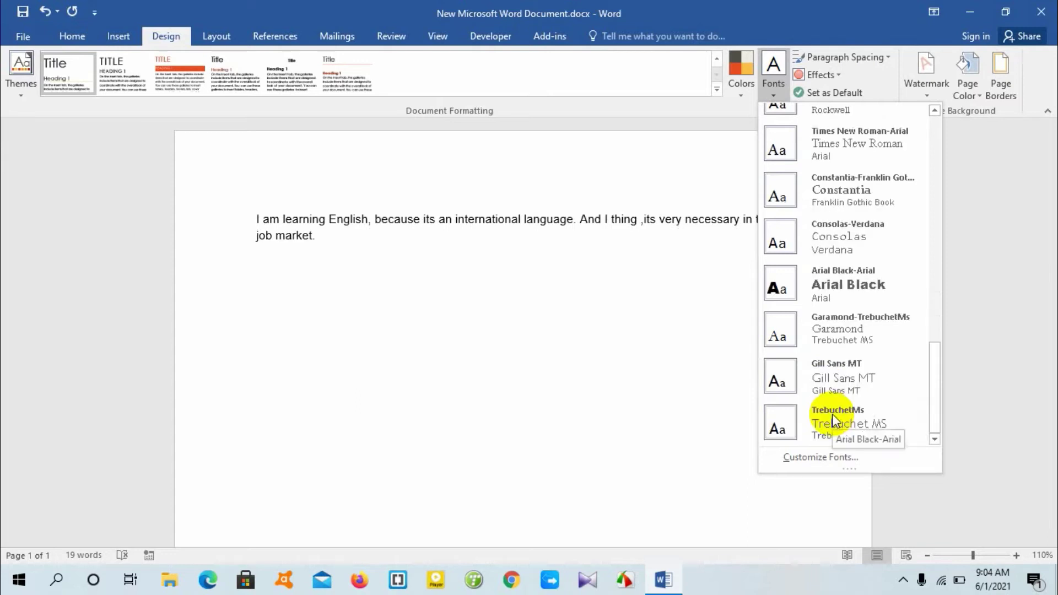
{"action": "scroll", "coordinate": [832, 379], "scroll_direction": "up", "scroll_amount": 3}
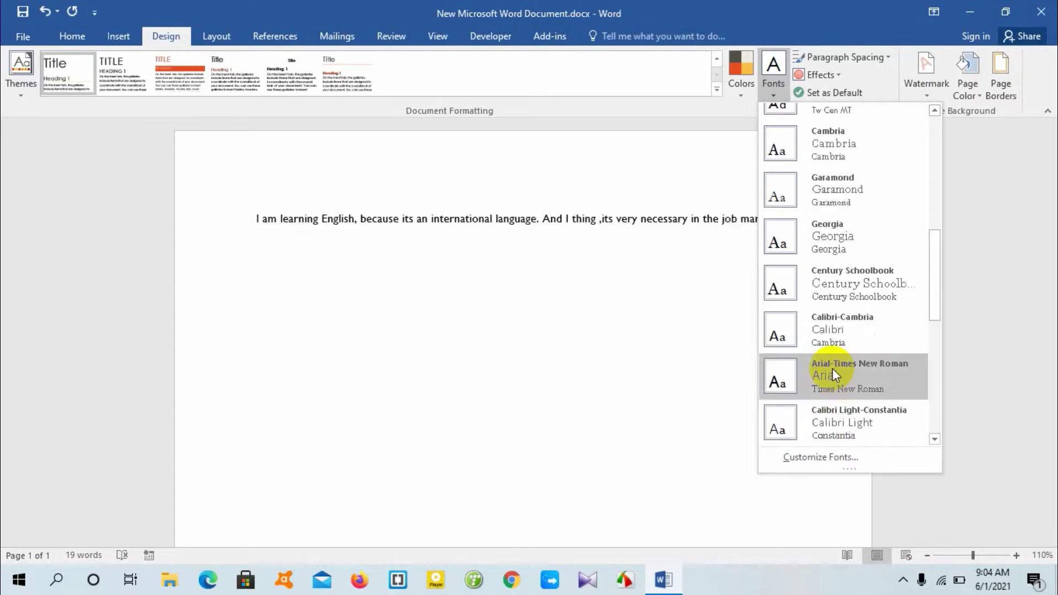
{"action": "left_click", "coordinate": [822, 280]}
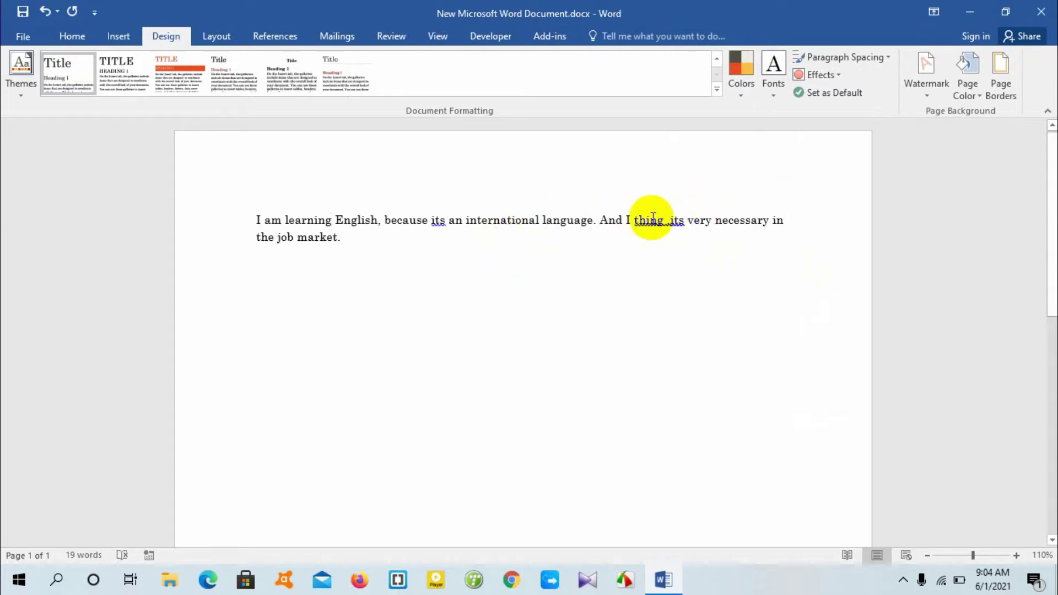
Start a new paragraph at "And I thing" and apply the style set's Lines (Stylish) paragraph spacing to both paragraphs
{"action": "left_click", "coordinate": [599, 219]}
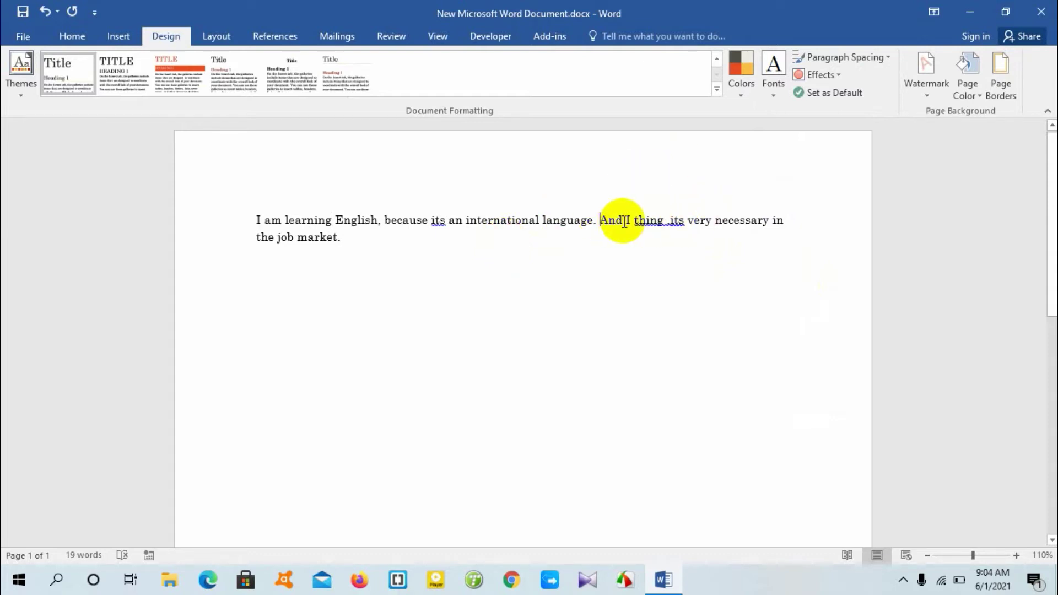
{"action": "key", "text": "Return"}
{"action": "left_click_drag", "start_coordinate": [545, 245], "coordinate": [177, 171]}
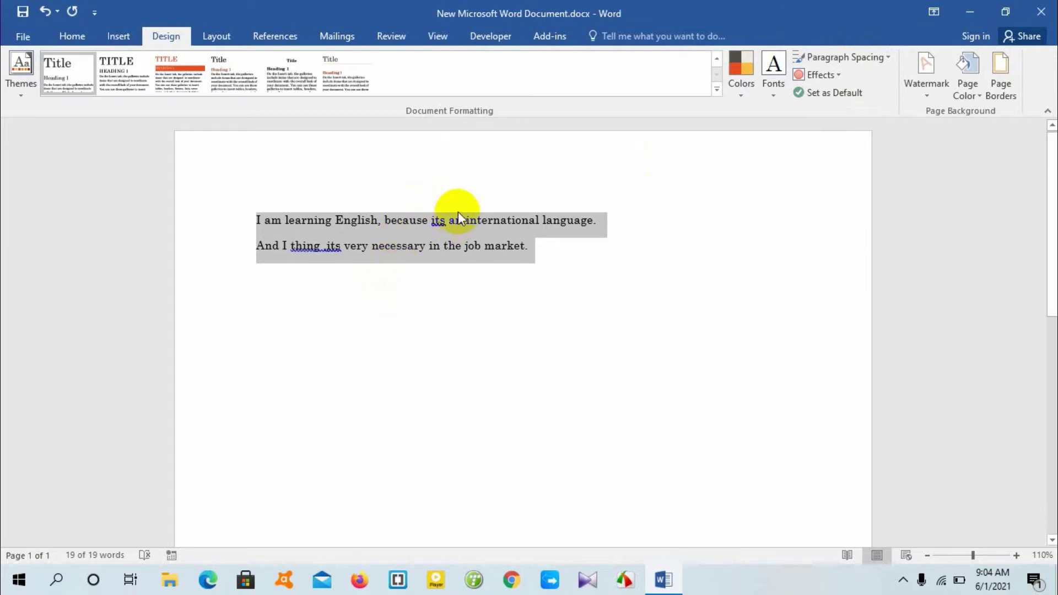
{"action": "left_click", "coordinate": [857, 55]}
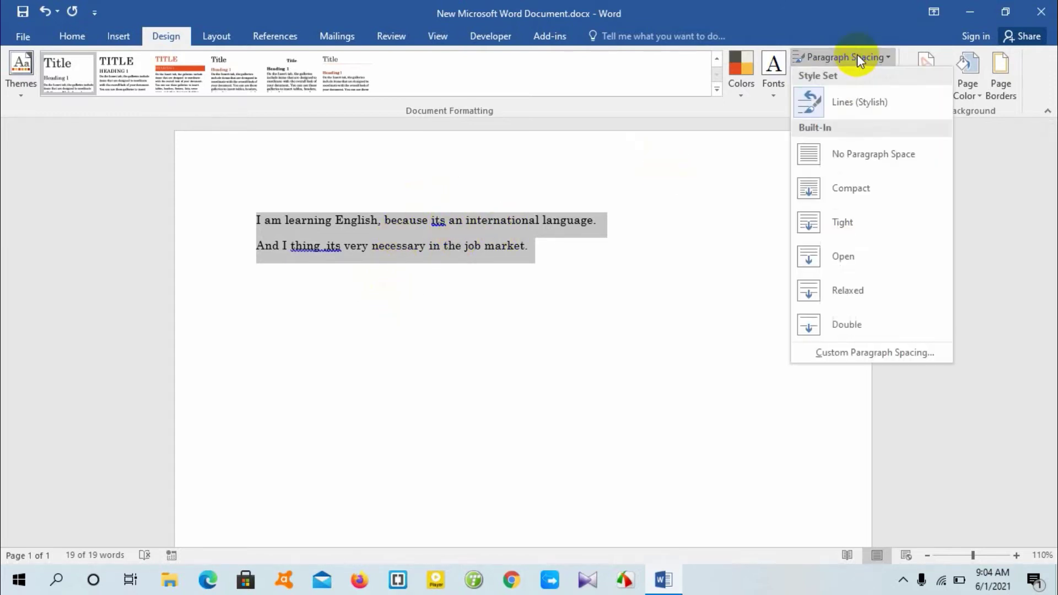
{"action": "left_click", "coordinate": [853, 107]}
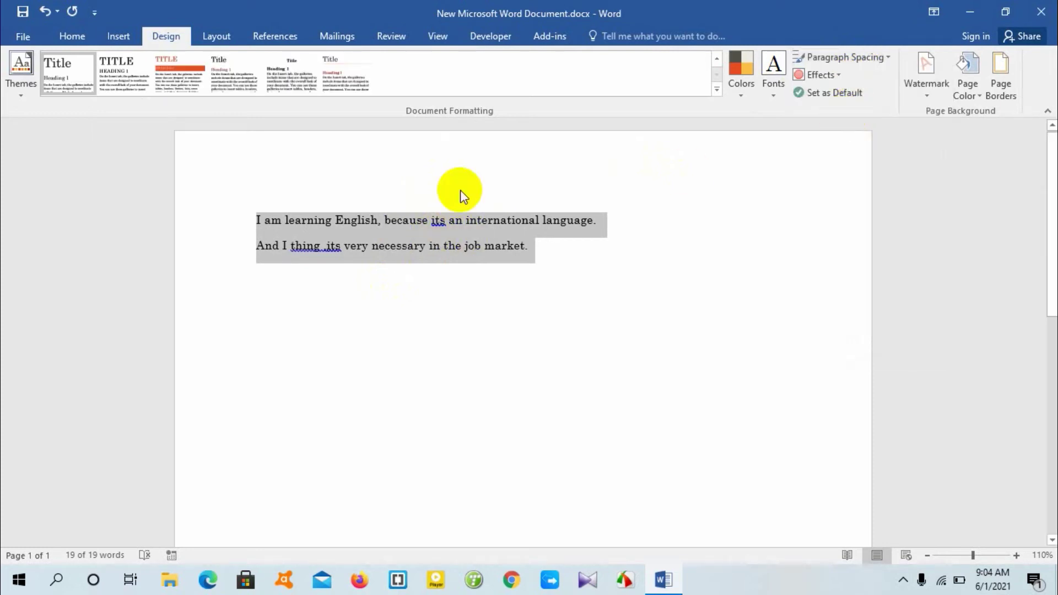
Review and accept the custom paragraph spacing defaults, and set the document's paragraph spacing to No Paragraph Space
{"action": "left_click", "coordinate": [830, 57]}
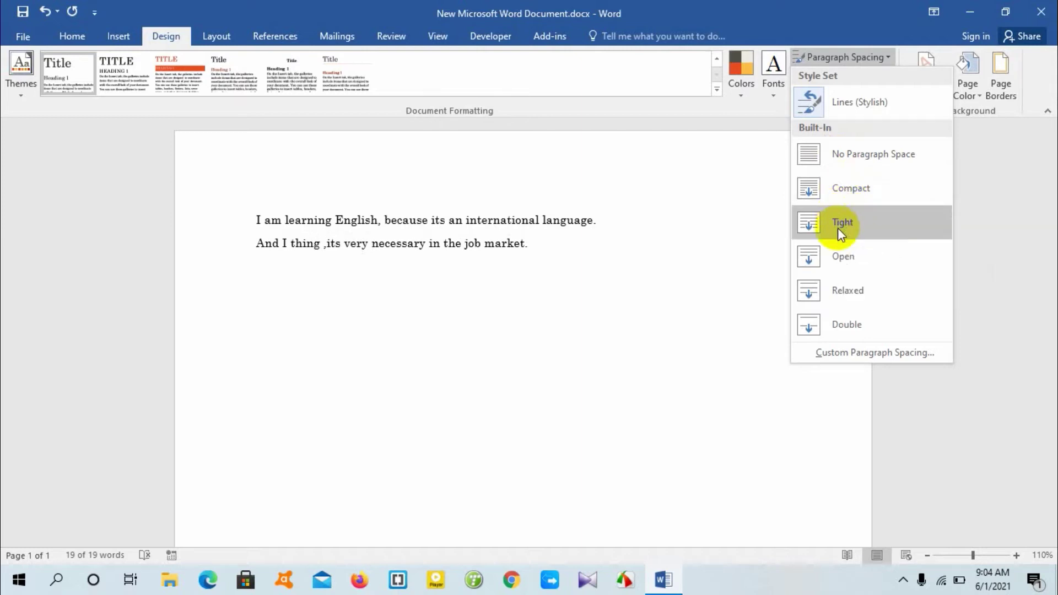
{"action": "left_click", "coordinate": [841, 352]}
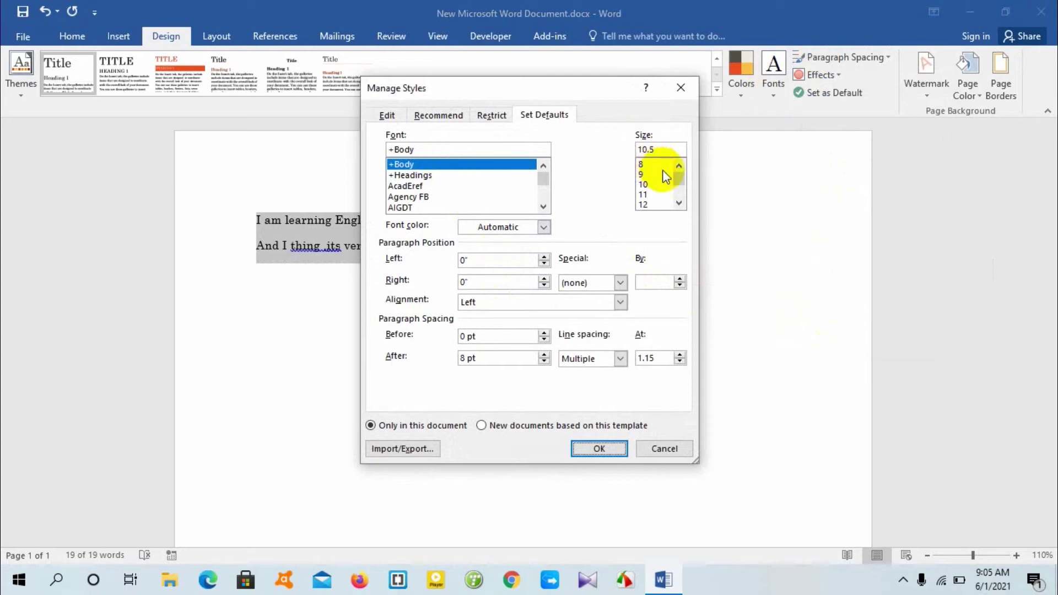
{"action": "left_click_drag", "start_coordinate": [679, 181], "coordinate": [683, 160]}
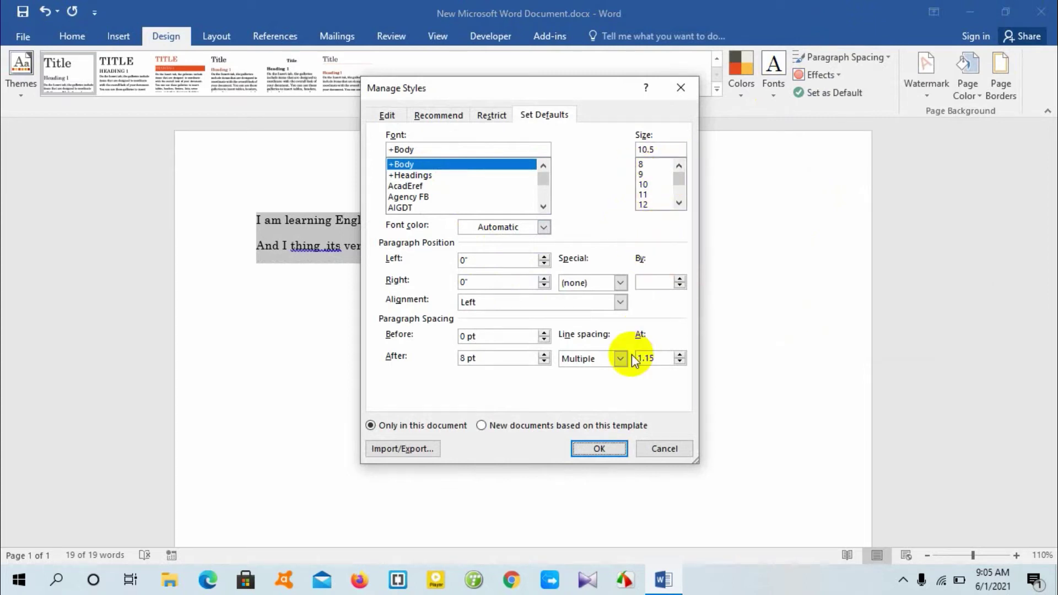
{"action": "left_click", "coordinate": [603, 451]}
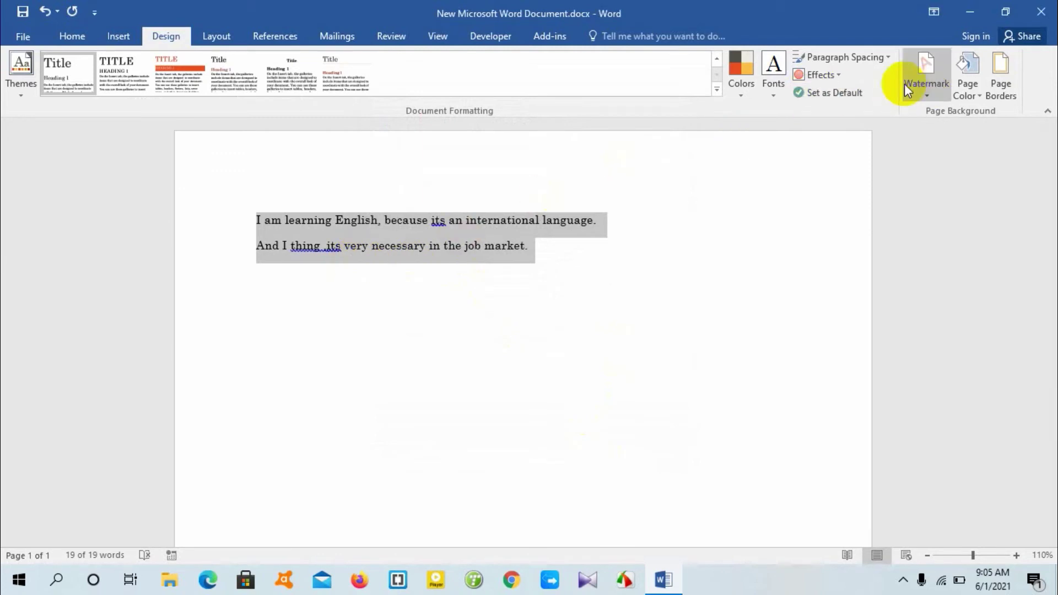
{"action": "left_click", "coordinate": [859, 55]}
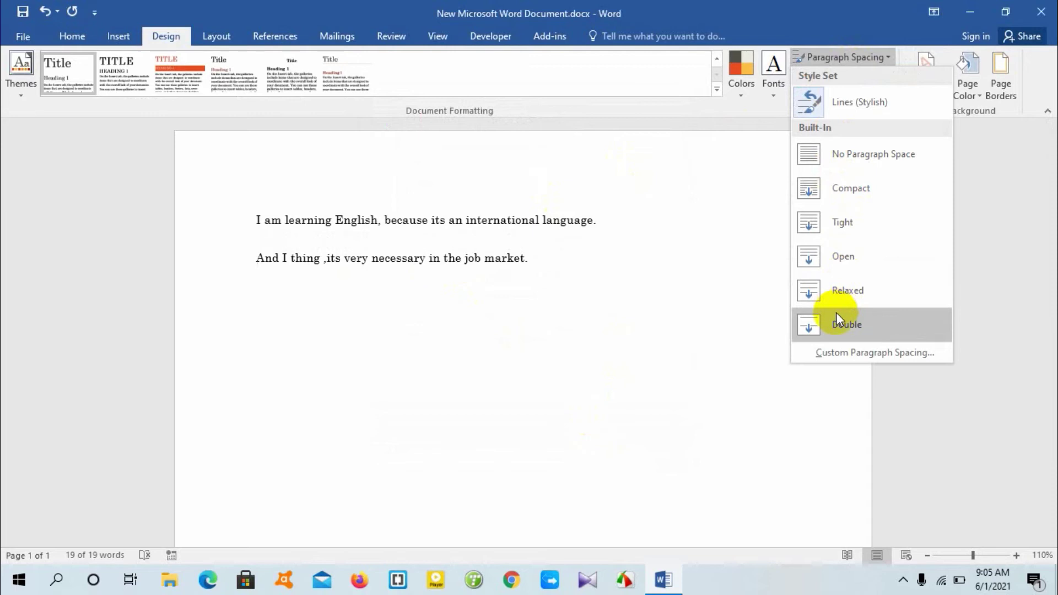
{"action": "left_click", "coordinate": [814, 159]}
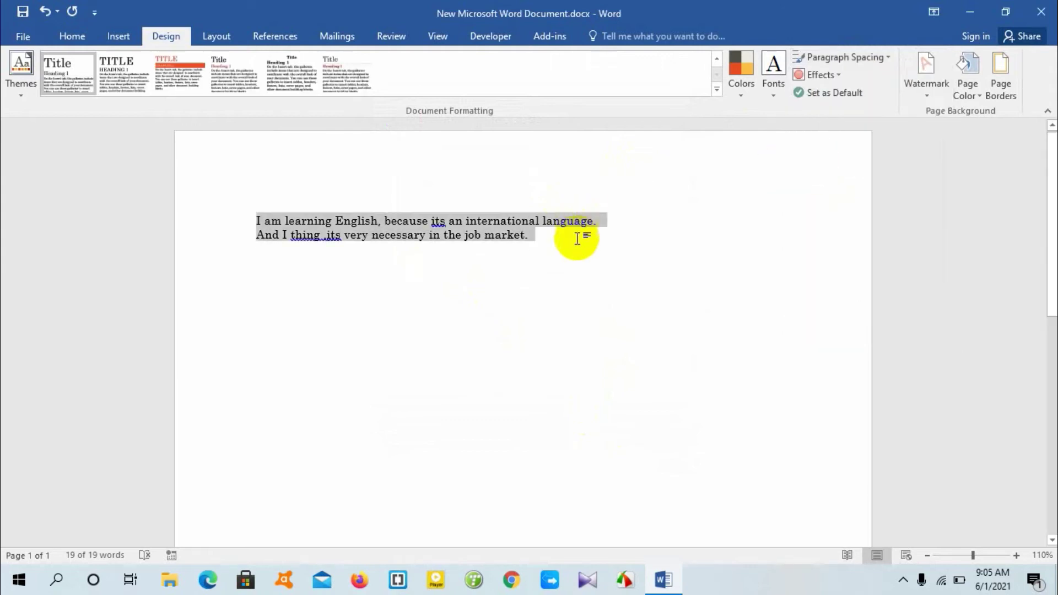
Set the document's theme effects to Grunge Texture
{"action": "left_click", "coordinate": [821, 75]}
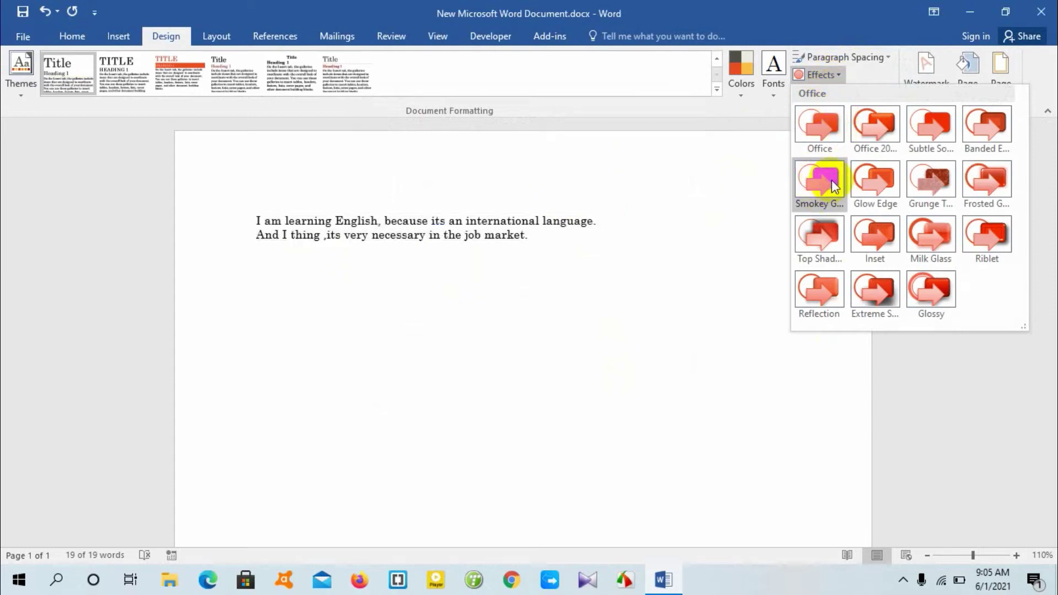
{"action": "left_click", "coordinate": [927, 176]}
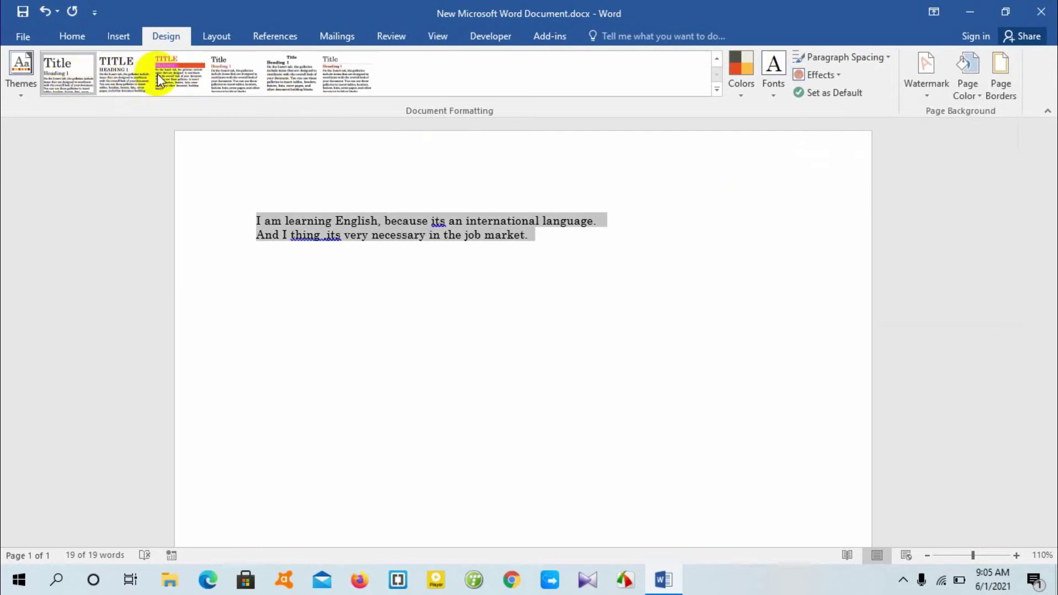
{"action": "left_click", "coordinate": [545, 250]}
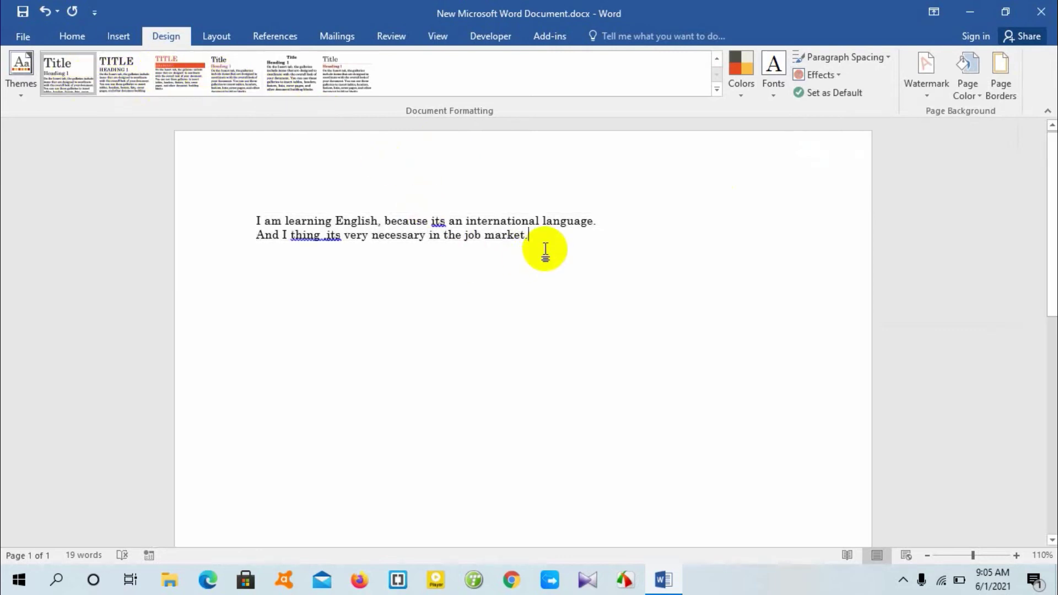
{"action": "left_click", "coordinate": [821, 75]}
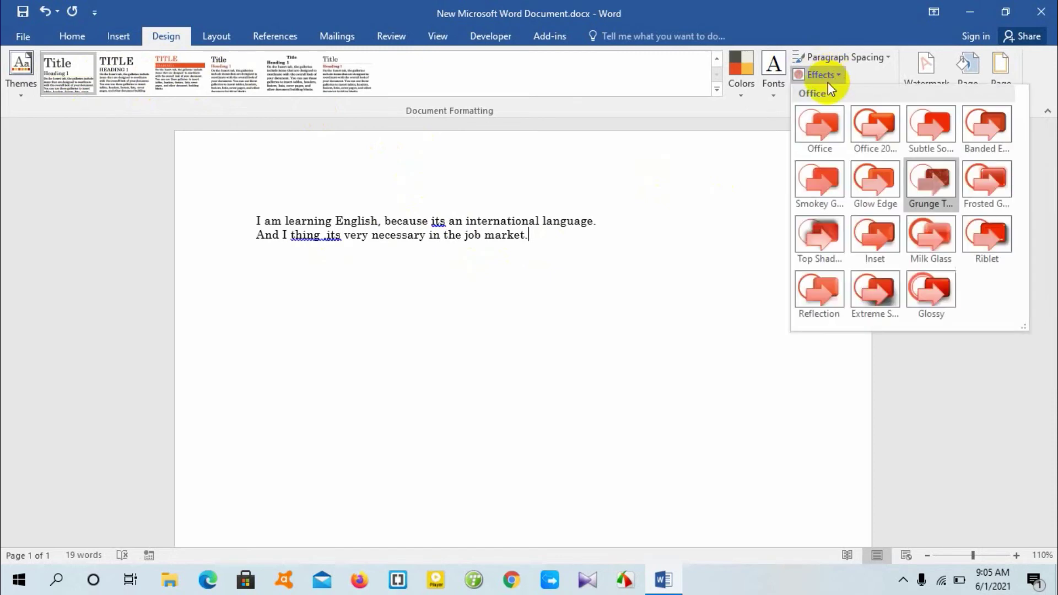
{"action": "left_click", "coordinate": [938, 181]}
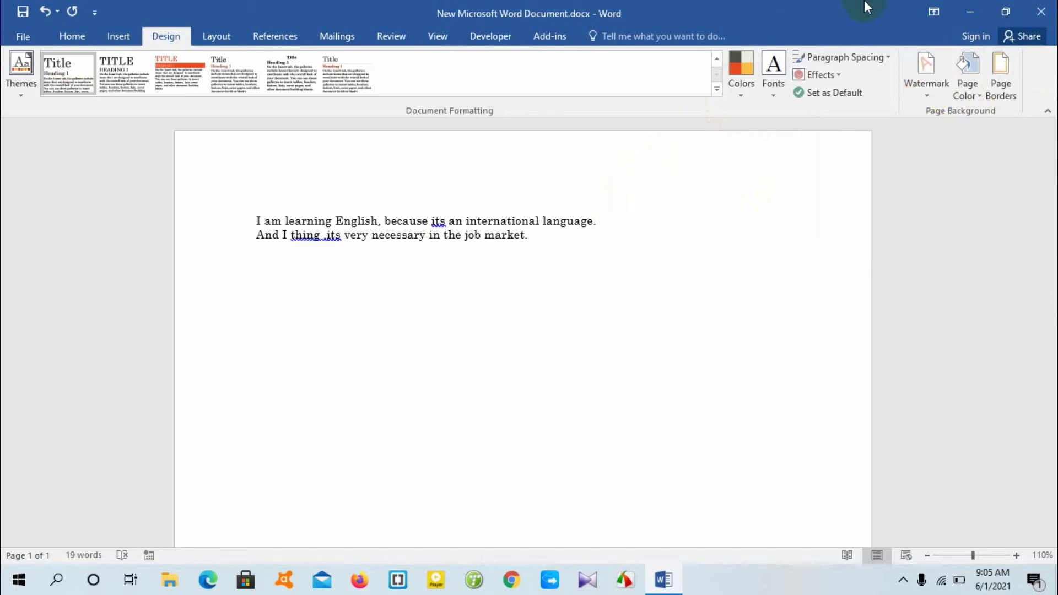
{"action": "left_click", "coordinate": [751, 226]}
Add the CONFIDENTIAL 1 watermark to the page and look over its diagonal text
{"action": "left_click", "coordinate": [916, 96]}
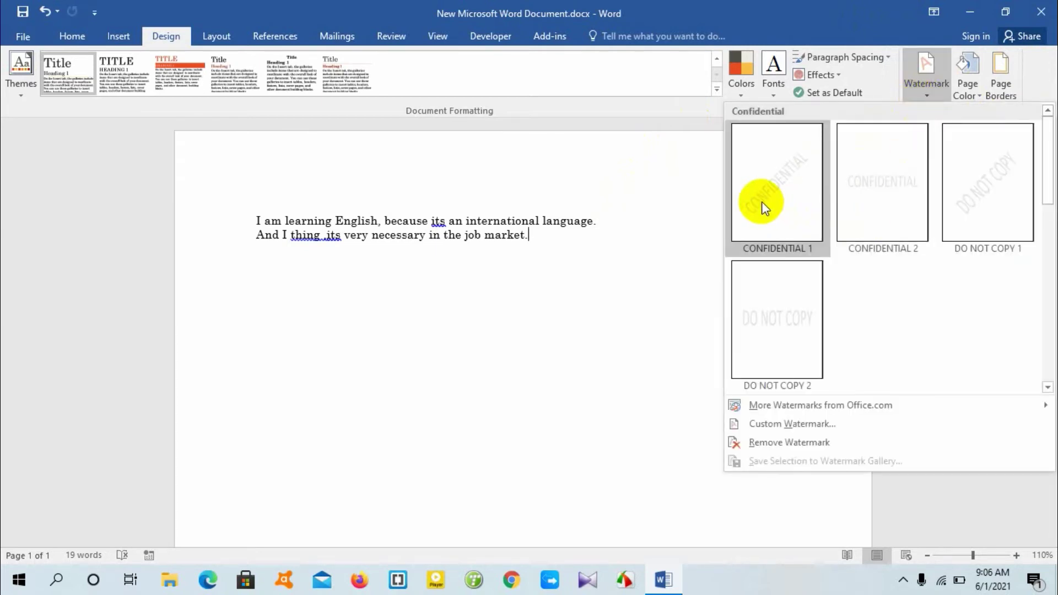
{"action": "left_click", "coordinate": [762, 203]}
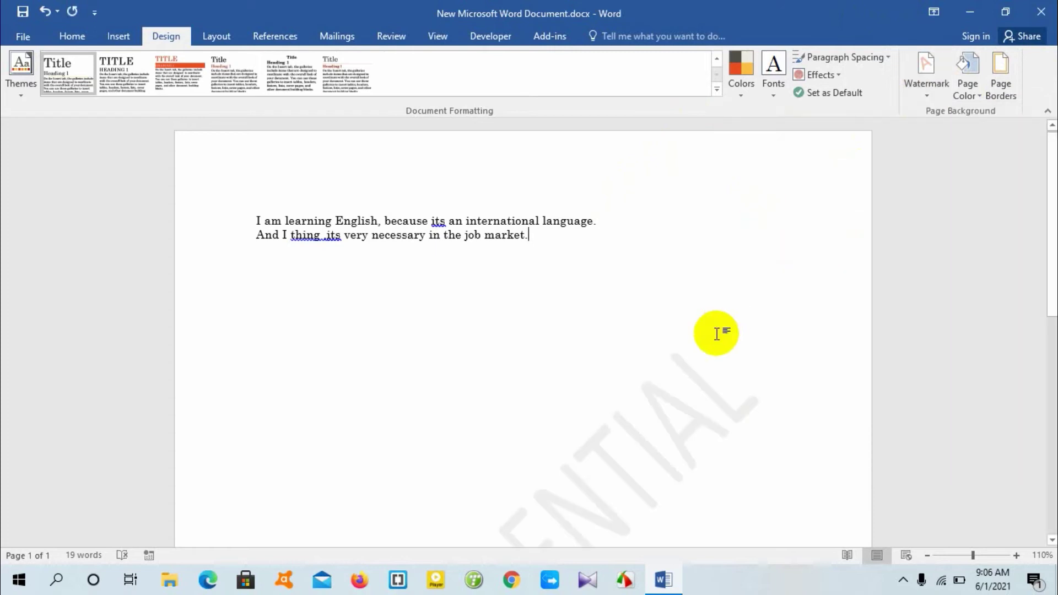
{"action": "scroll", "coordinate": [716, 334], "scroll_direction": "down", "scroll_amount": 5}
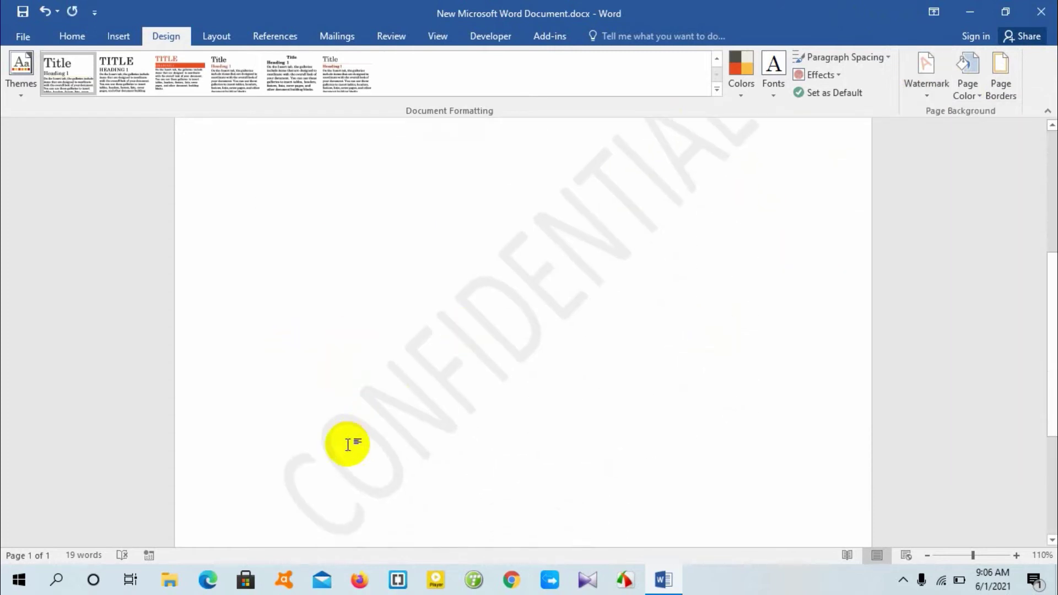
{"action": "scroll", "coordinate": [643, 214], "scroll_direction": "up", "scroll_amount": 1}
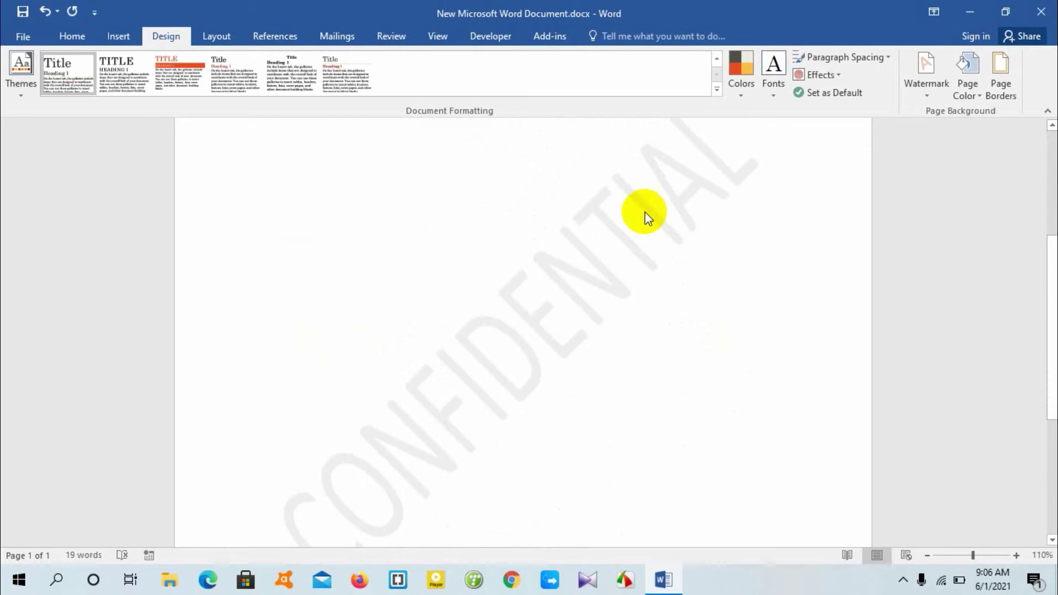
{"action": "scroll", "coordinate": [645, 212], "scroll_direction": "up", "scroll_amount": 2}
{"action": "scroll", "coordinate": [833, 405], "scroll_direction": "down", "scroll_amount": 2}
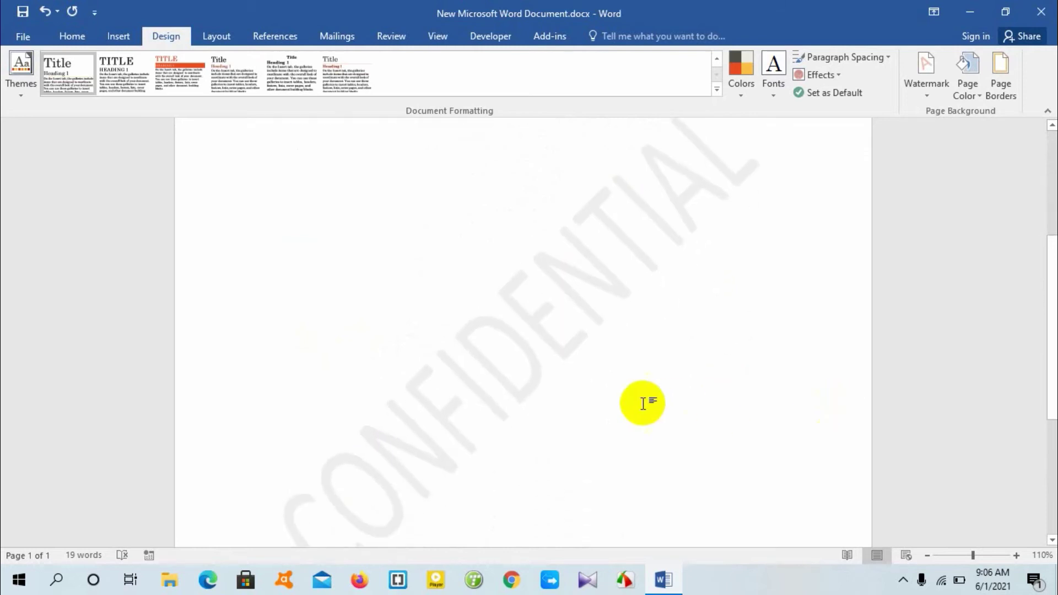
{"action": "scroll", "coordinate": [643, 403], "scroll_direction": "down", "scroll_amount": 1}
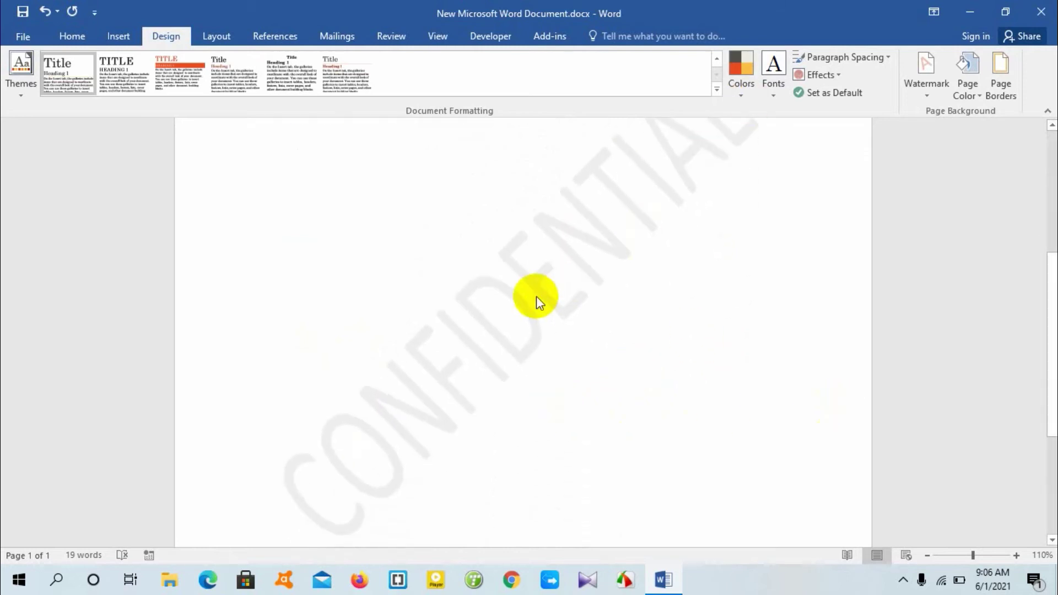
{"action": "scroll", "coordinate": [540, 292], "scroll_direction": "up", "scroll_amount": 3}
Replace the page watermark with the built-in URGENT 2 design
{"action": "left_click", "coordinate": [924, 95]}
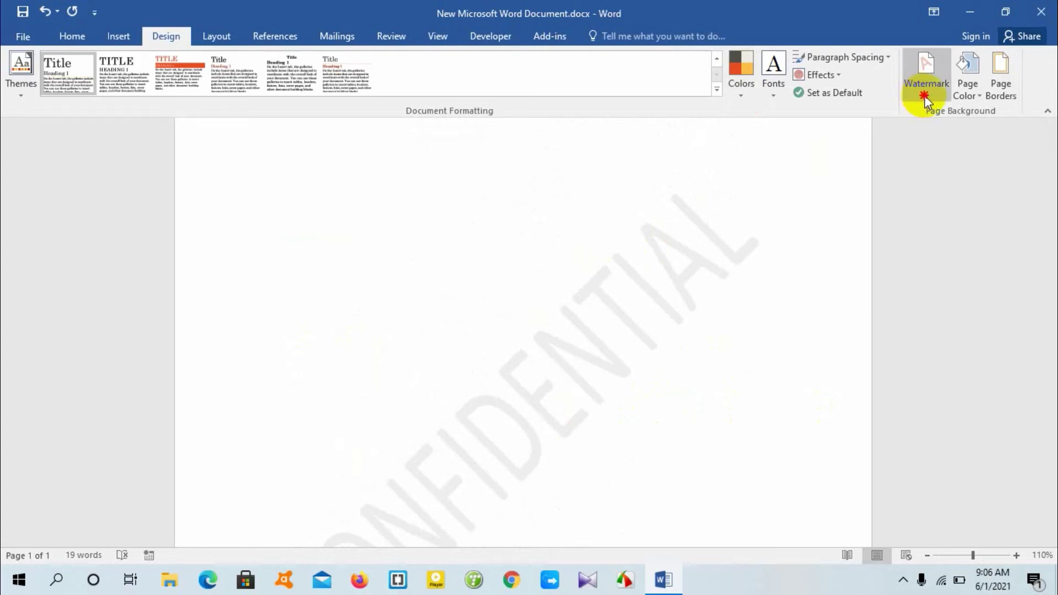
{"action": "scroll", "coordinate": [862, 253], "scroll_direction": "down", "scroll_amount": 3}
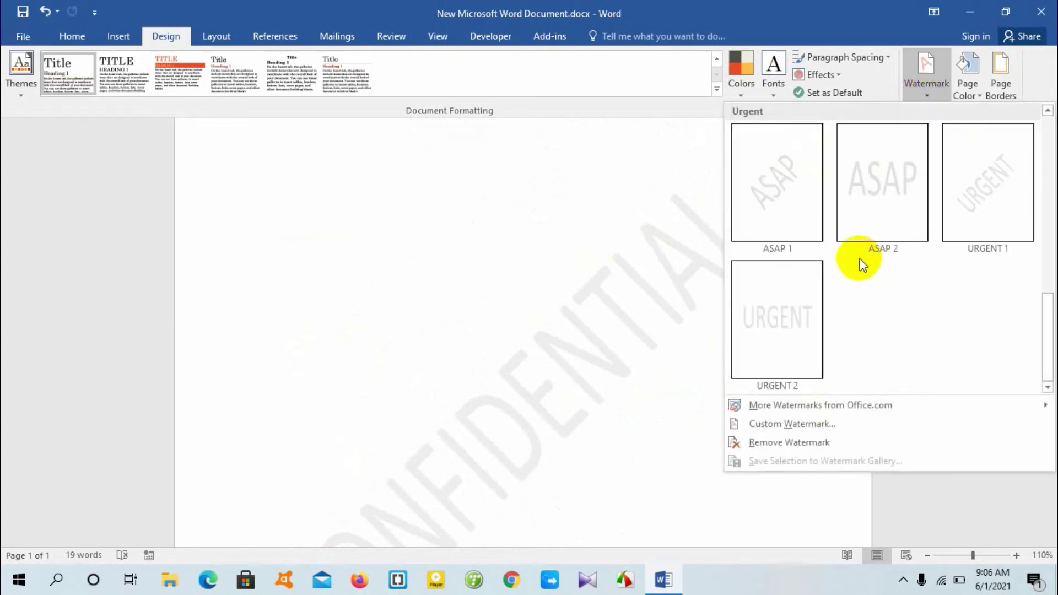
{"action": "left_click", "coordinate": [760, 299]}
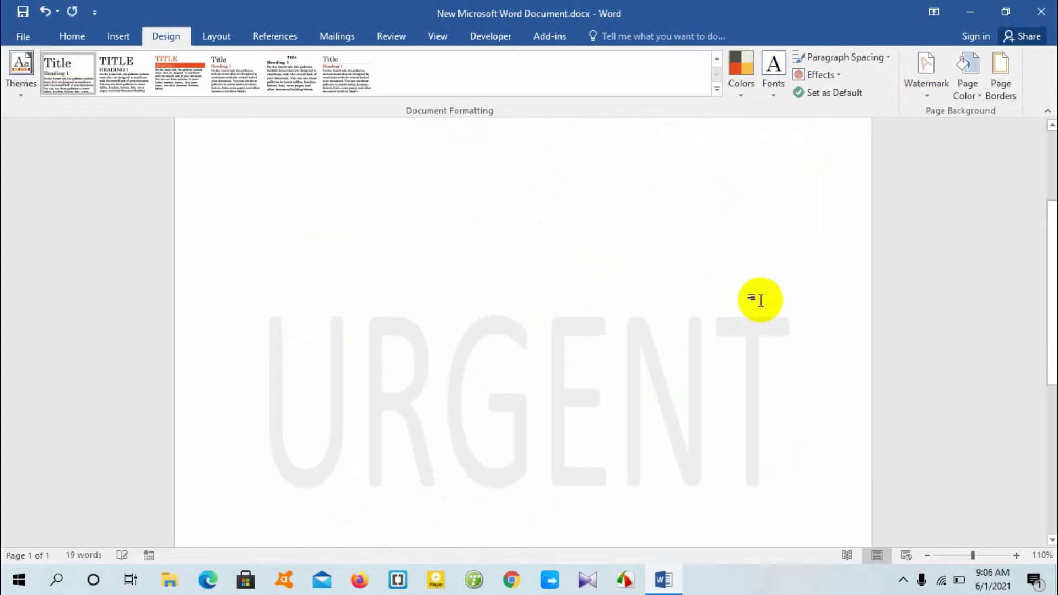
Create a custom text watermark reading "welcame" in place of "URGENT" and view it on the page
{"action": "left_click", "coordinate": [926, 91]}
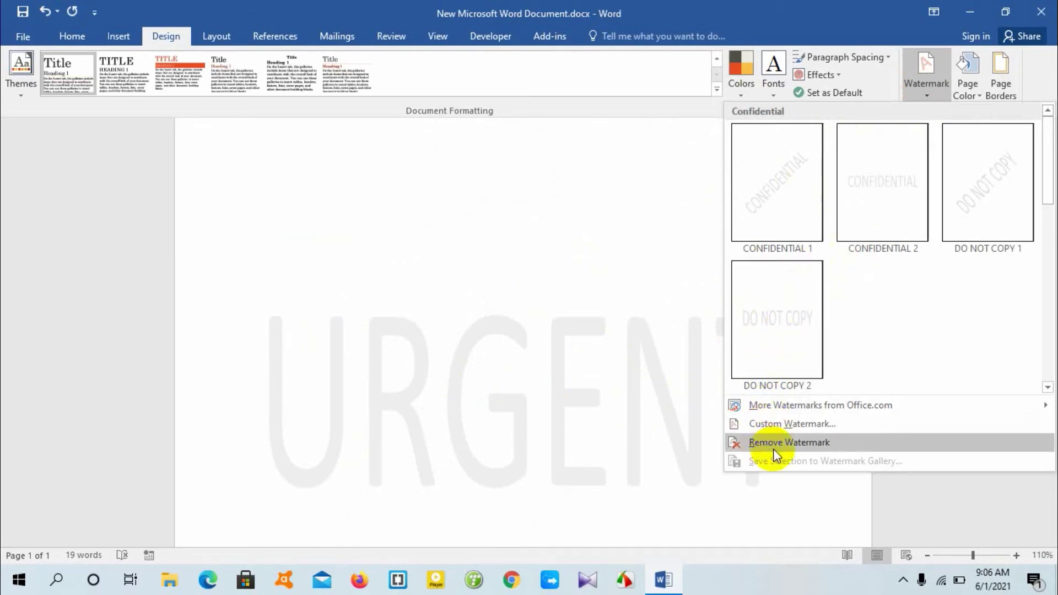
{"action": "left_click", "coordinate": [779, 428]}
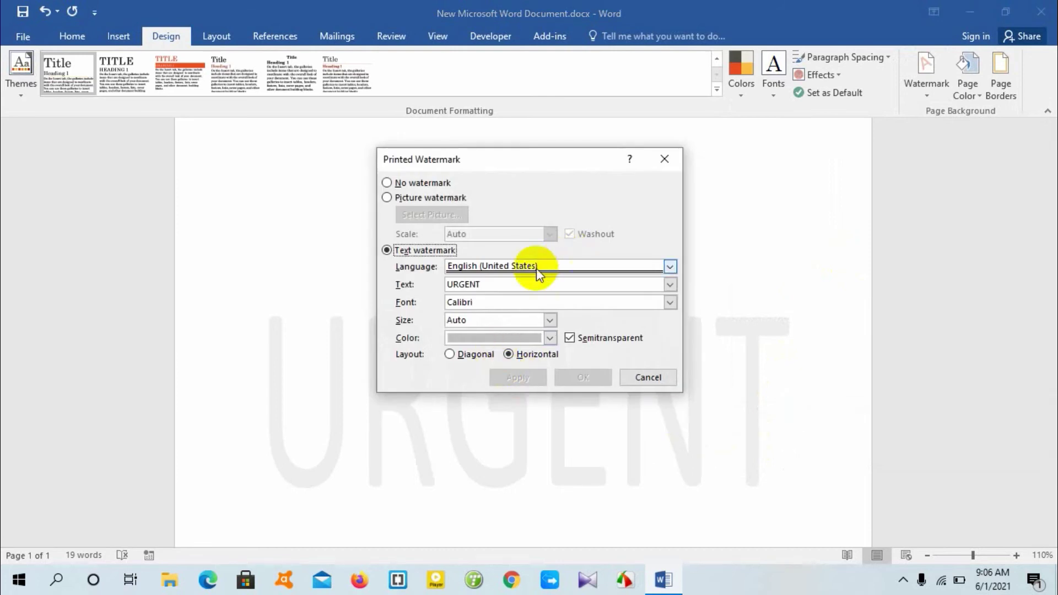
{"action": "left_click", "coordinate": [408, 277]}
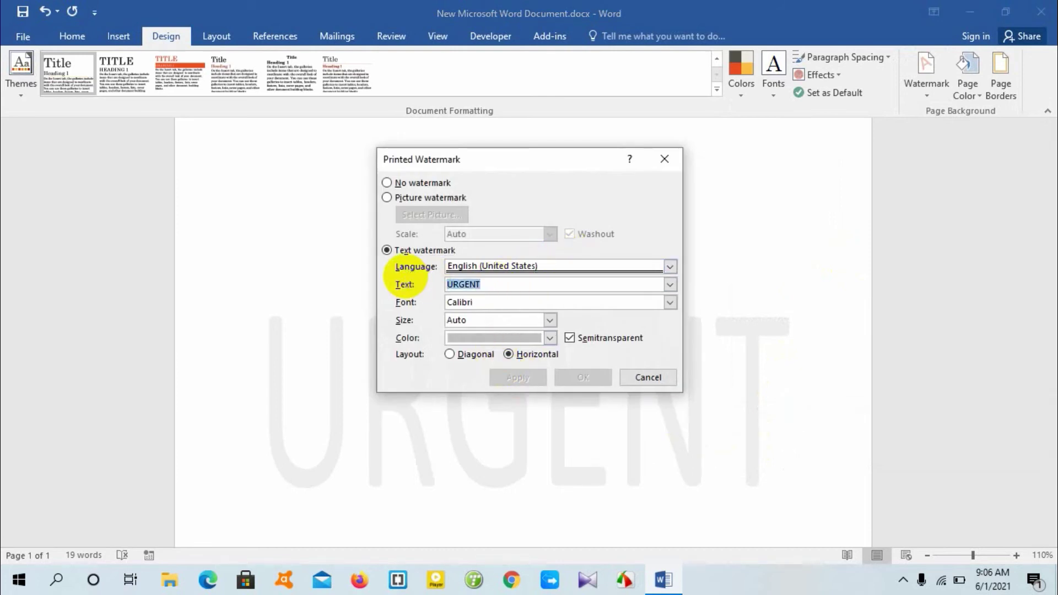
{"action": "left_click", "coordinate": [493, 282]}
{"action": "key", "text": "BackSpace"}
{"action": "key", "text": "BackSpace"}
{"action": "key", "text": "BackSpace"}
{"action": "key", "text": "BackSpace"}
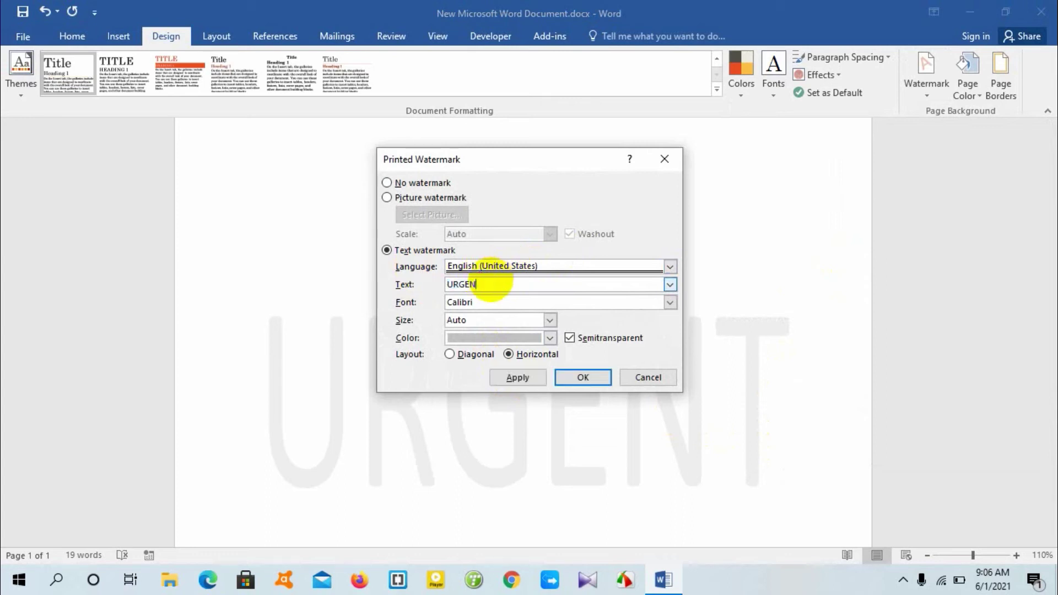
{"action": "key", "text": "BackSpace"}
{"action": "key", "text": "BackSpace"}
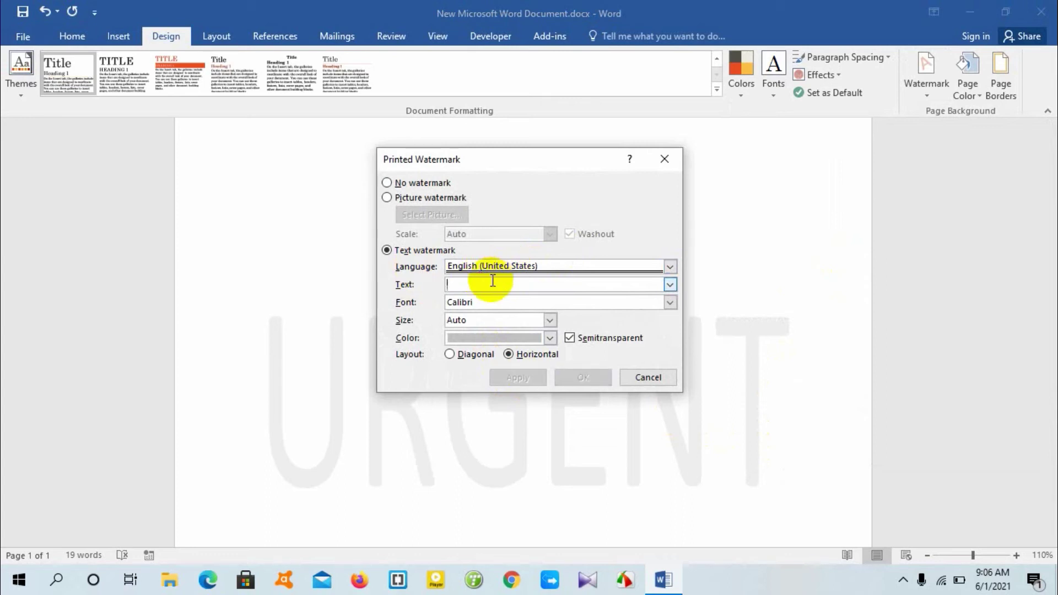
{"action": "type", "text": "w"}
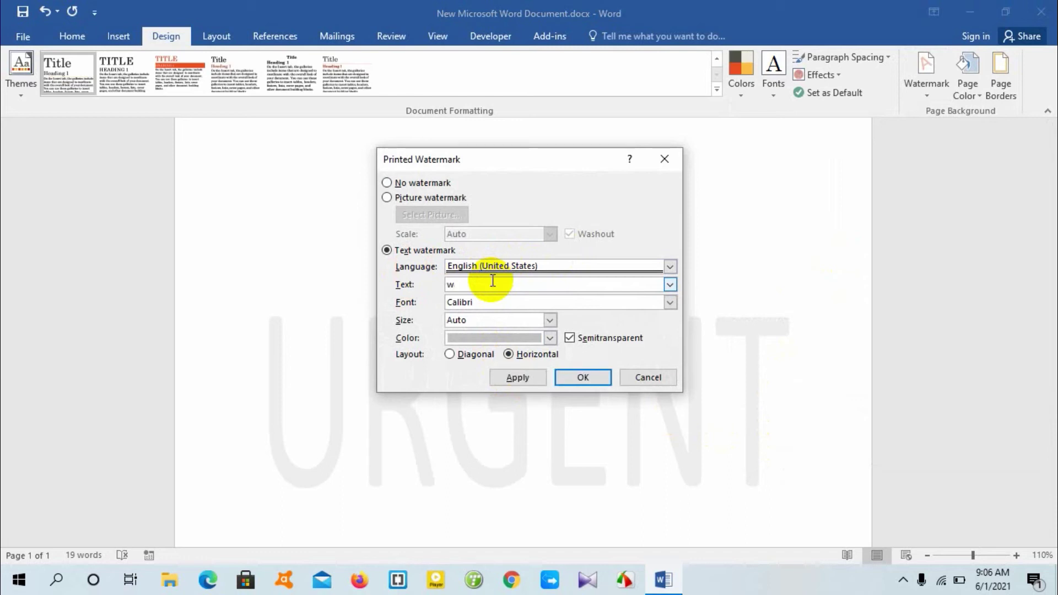
{"action": "type", "text": "elcame"}
{"action": "left_click", "coordinate": [579, 383]}
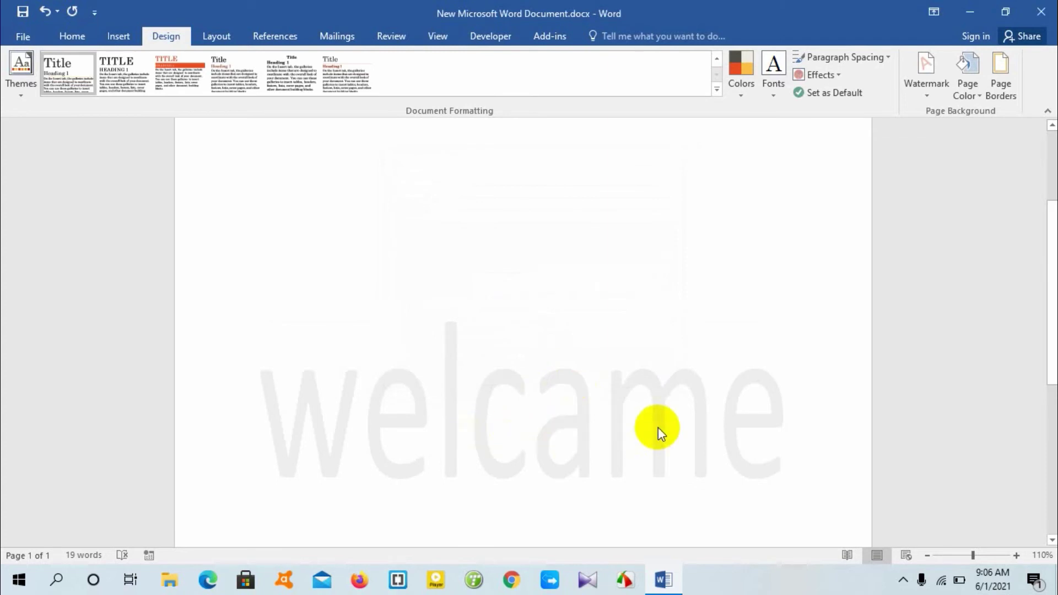
{"action": "scroll", "coordinate": [659, 428], "scroll_direction": "up", "scroll_amount": 3}
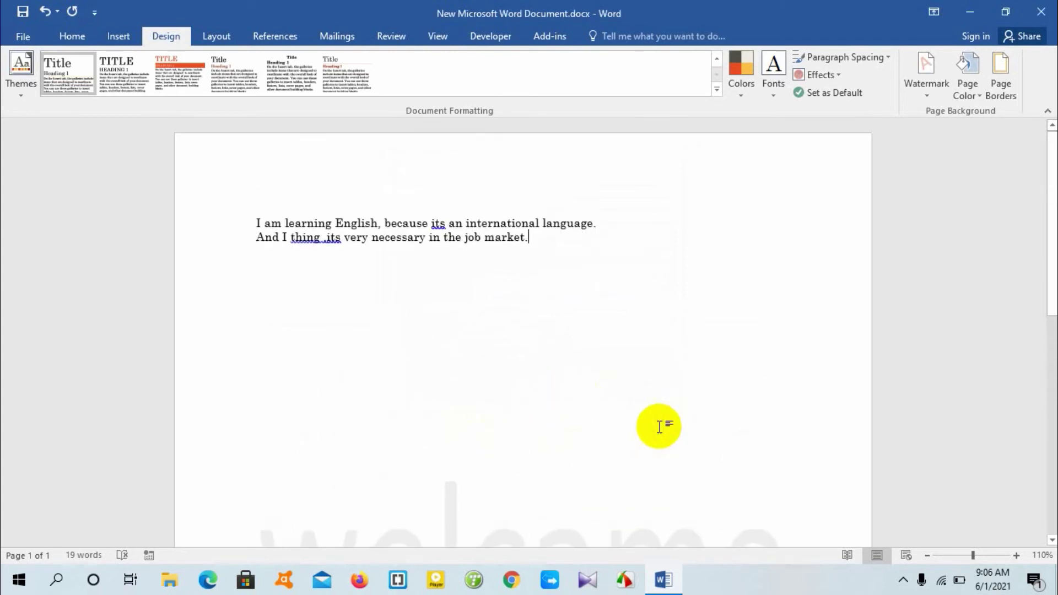
Replace the custom text watermark with the built-in CONFIDENTIAL 1 design and check it on the page
{"action": "left_click", "coordinate": [924, 101]}
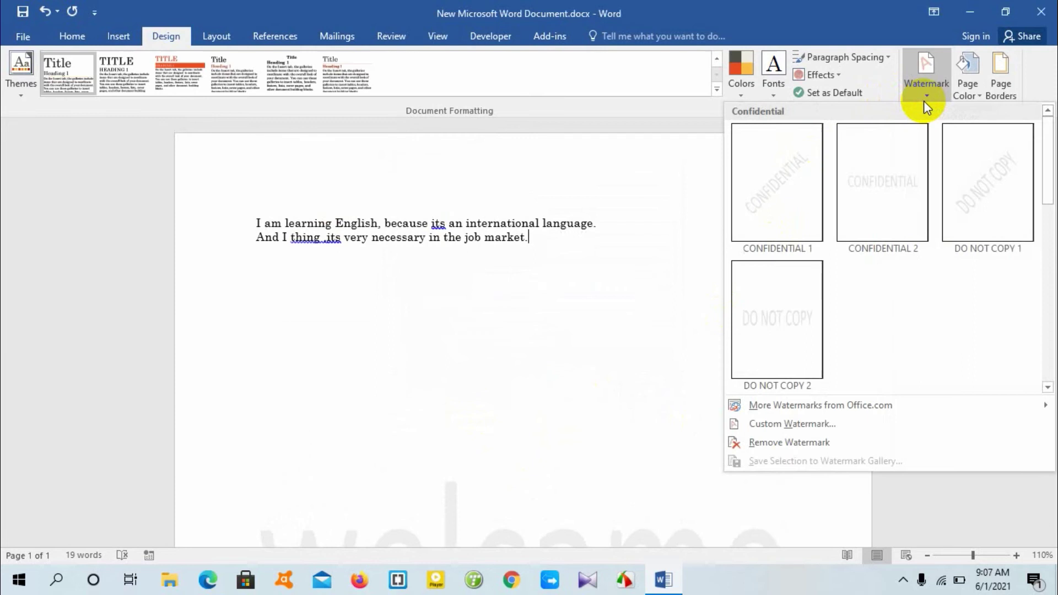
{"action": "left_click", "coordinate": [790, 198]}
{"action": "scroll", "coordinate": [681, 374], "scroll_direction": "down", "scroll_amount": 3}
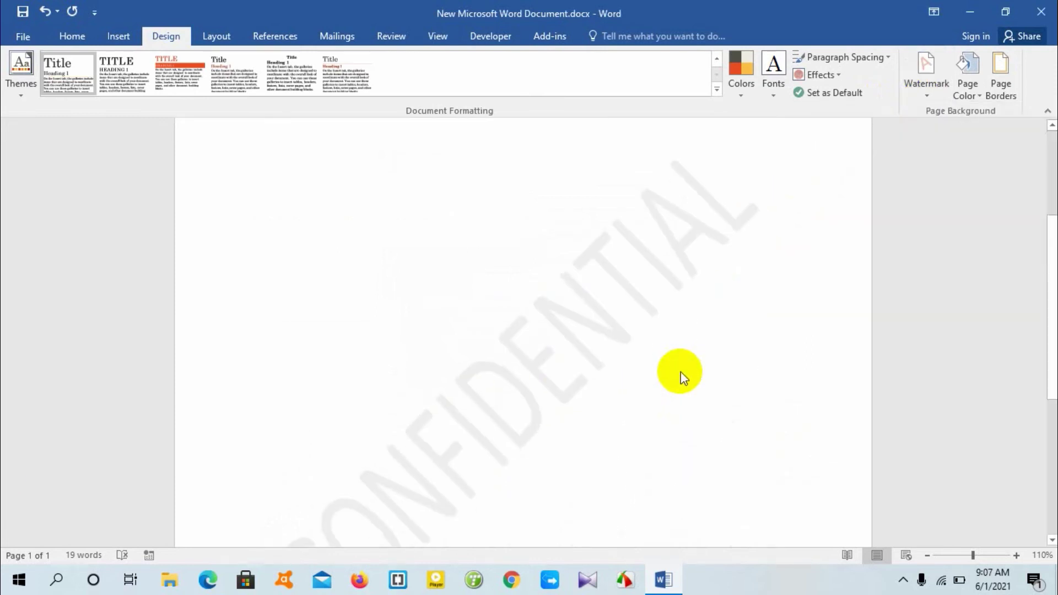
{"action": "scroll", "coordinate": [574, 374], "scroll_direction": "up", "scroll_amount": 3}
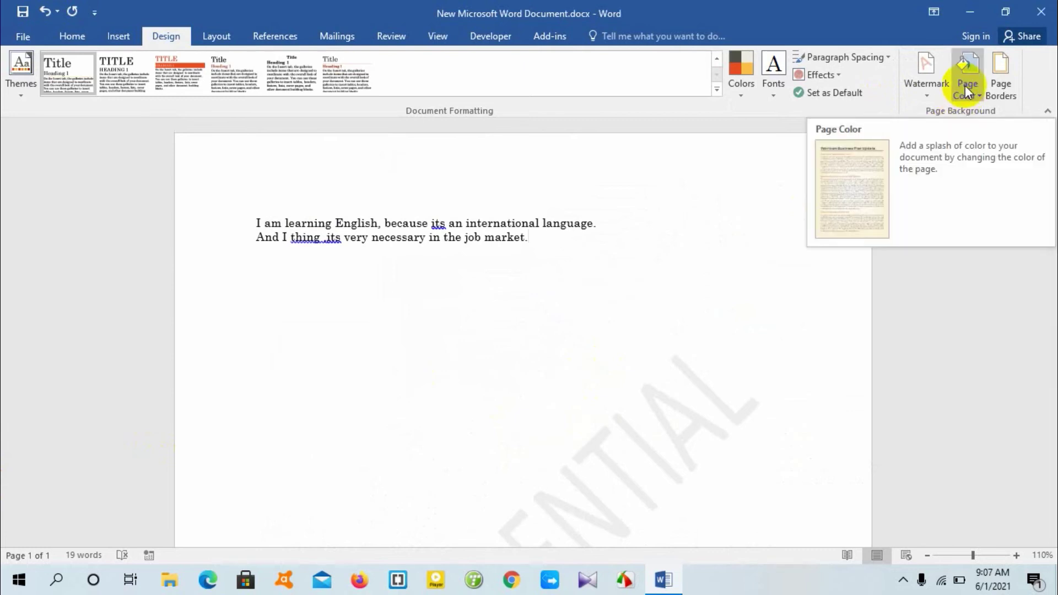
Set the page color to a dark gray from the theme colors
{"action": "left_click", "coordinate": [977, 95]}
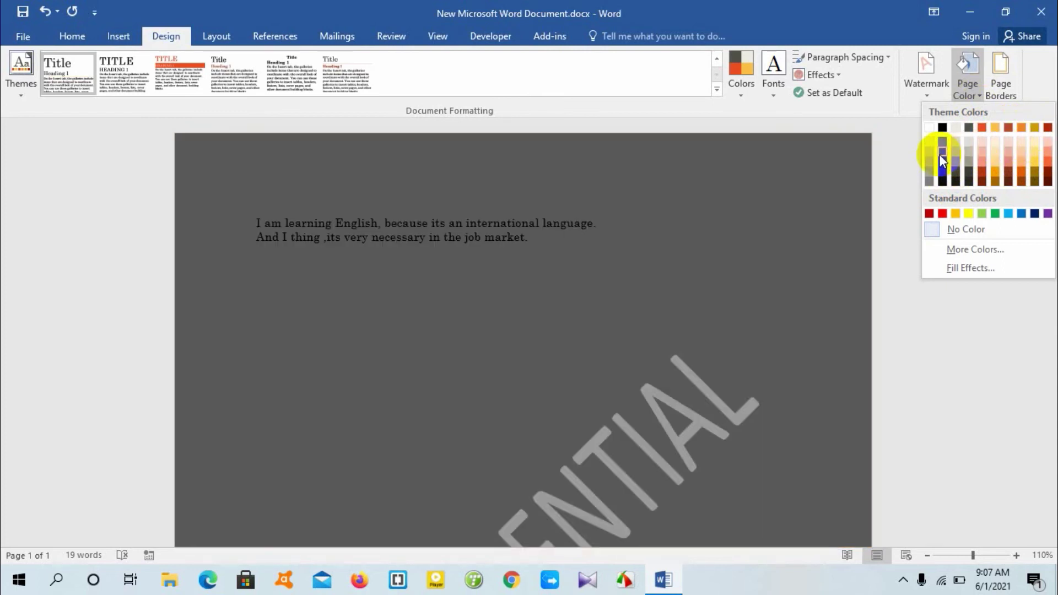
{"action": "left_click", "coordinate": [940, 156]}
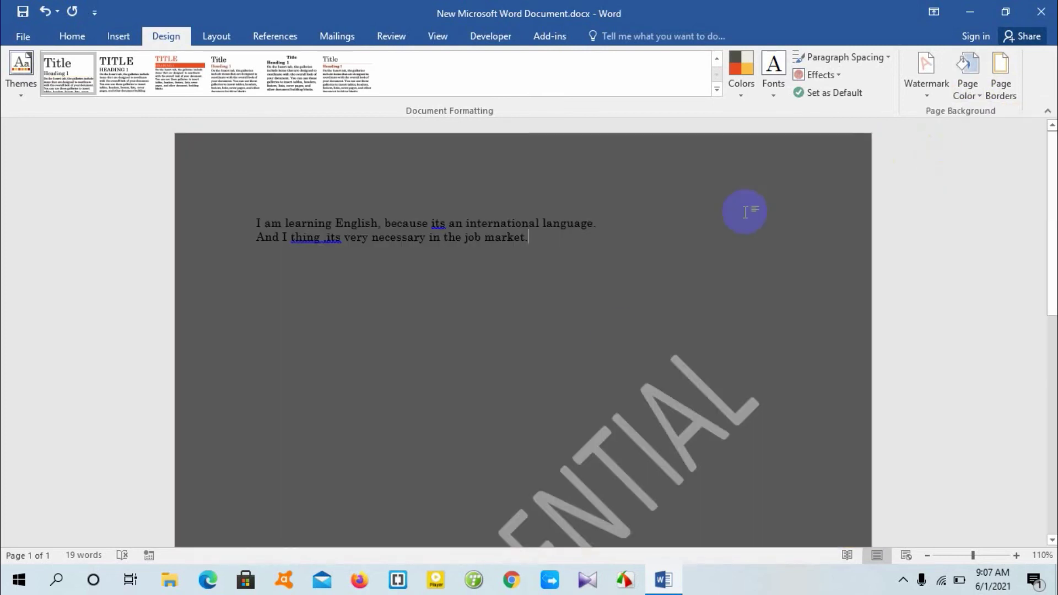
Change the page color to a custom muted dark blue, about RGB 68, 69, 112, and look over the page
{"action": "left_click", "coordinate": [977, 98]}
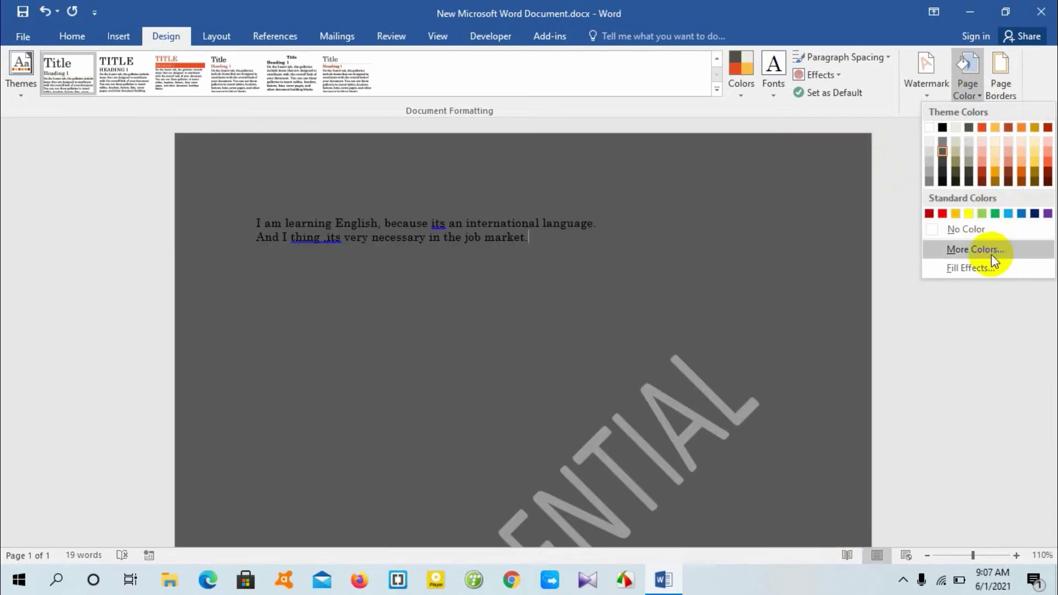
{"action": "left_click", "coordinate": [992, 253]}
{"action": "left_click_drag", "start_coordinate": [509, 246], "coordinate": [504, 279]}
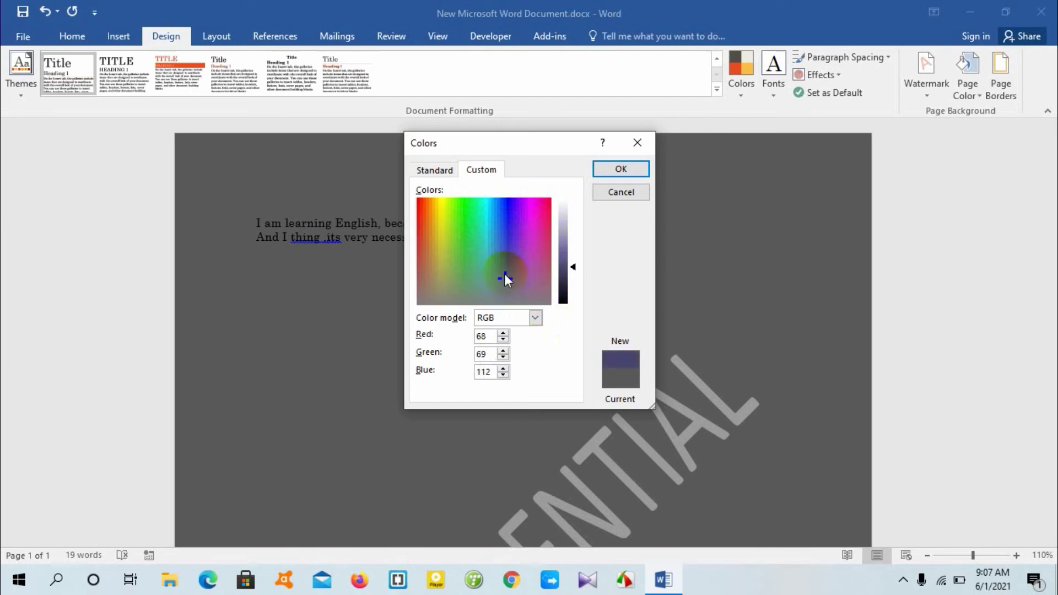
{"action": "left_click", "coordinate": [504, 274]}
{"action": "left_click", "coordinate": [621, 168]}
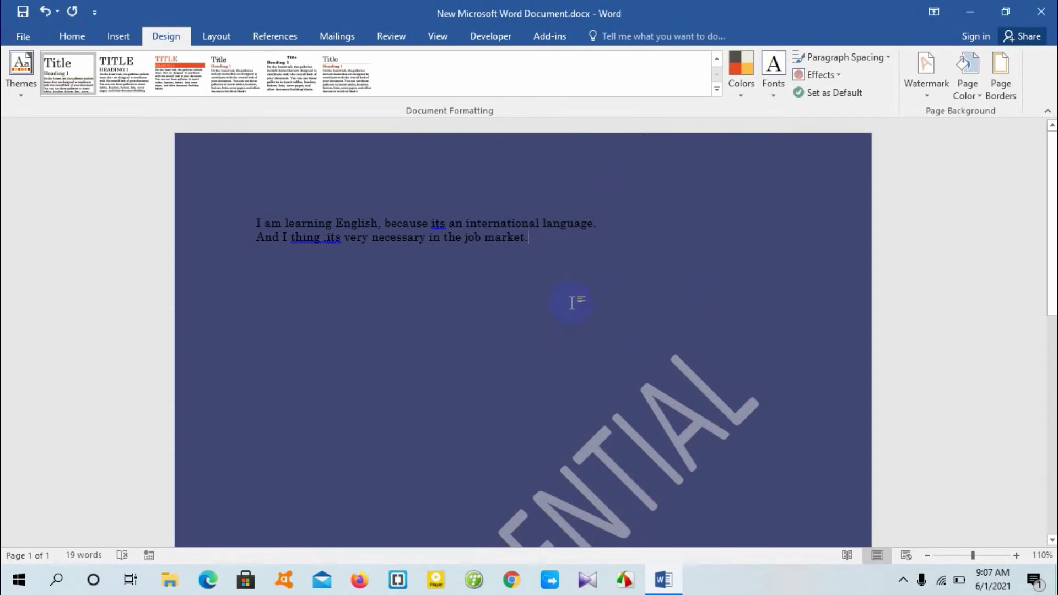
{"action": "scroll", "coordinate": [570, 303], "scroll_direction": "down", "scroll_amount": 5}
{"action": "scroll", "coordinate": [588, 333], "scroll_direction": "up", "scroll_amount": 5}
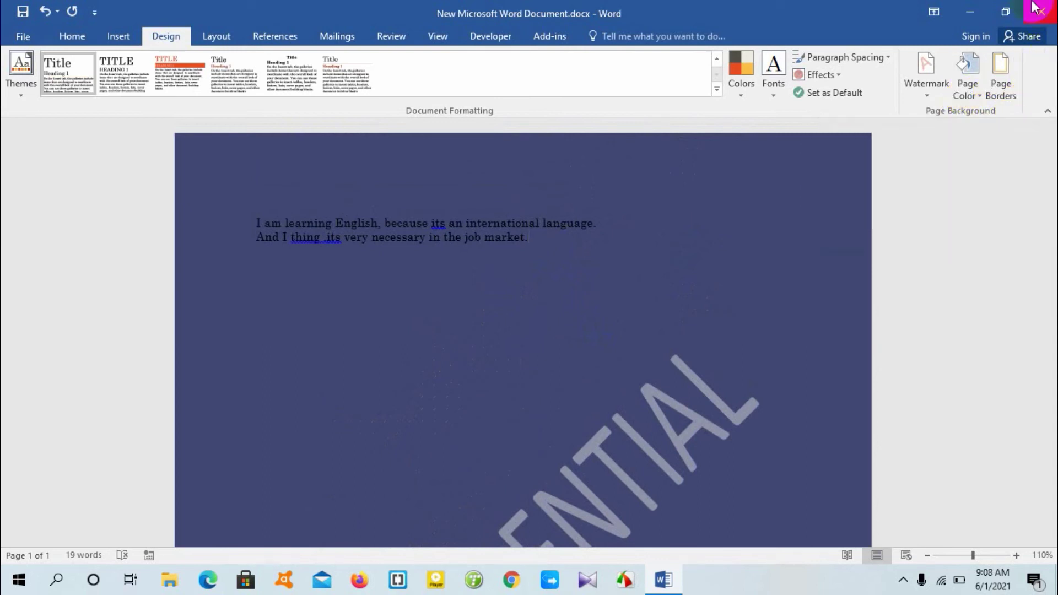
Apply a double wavy ¾ pt page border to only the left and right sides of the whole document and view it
{"action": "left_click", "coordinate": [1011, 88]}
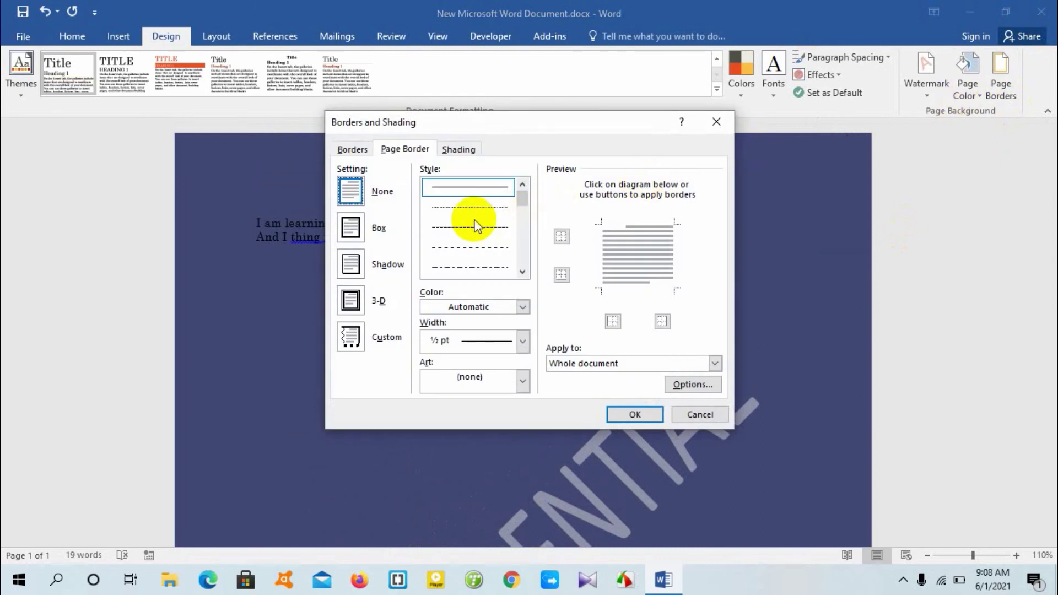
{"action": "scroll", "coordinate": [469, 207], "scroll_direction": "down", "scroll_amount": 3}
{"action": "scroll", "coordinate": [457, 217], "scroll_direction": "down", "scroll_amount": 3}
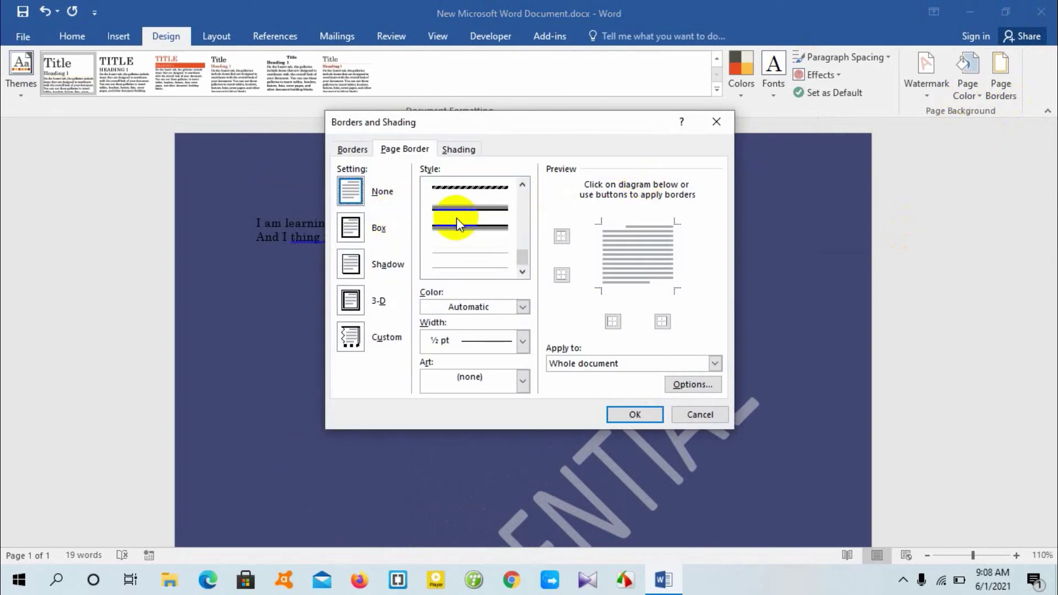
{"action": "scroll", "coordinate": [477, 254], "scroll_direction": "up", "scroll_amount": 1}
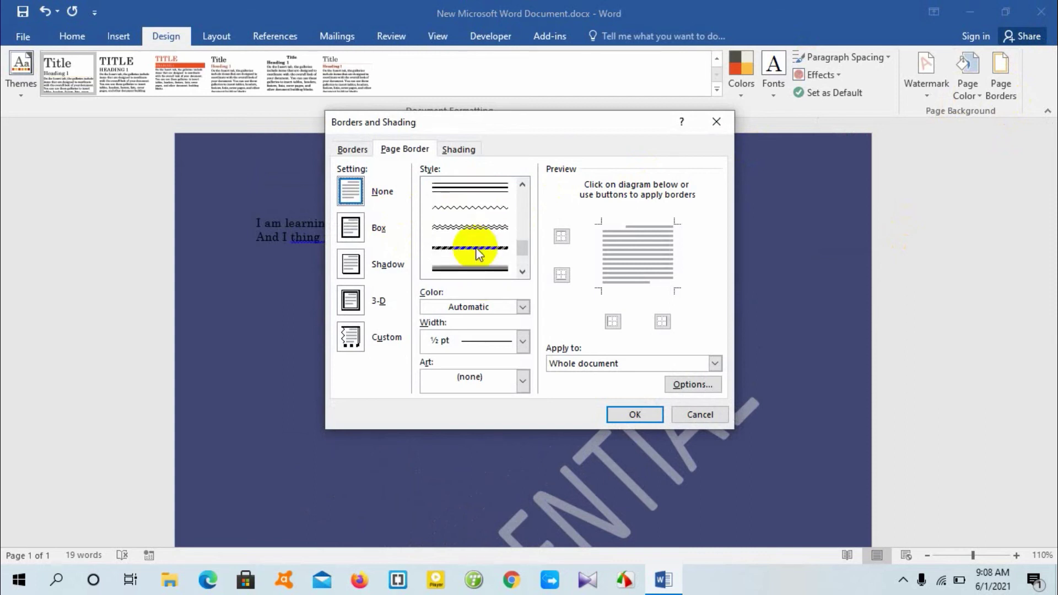
{"action": "left_click", "coordinate": [485, 234]}
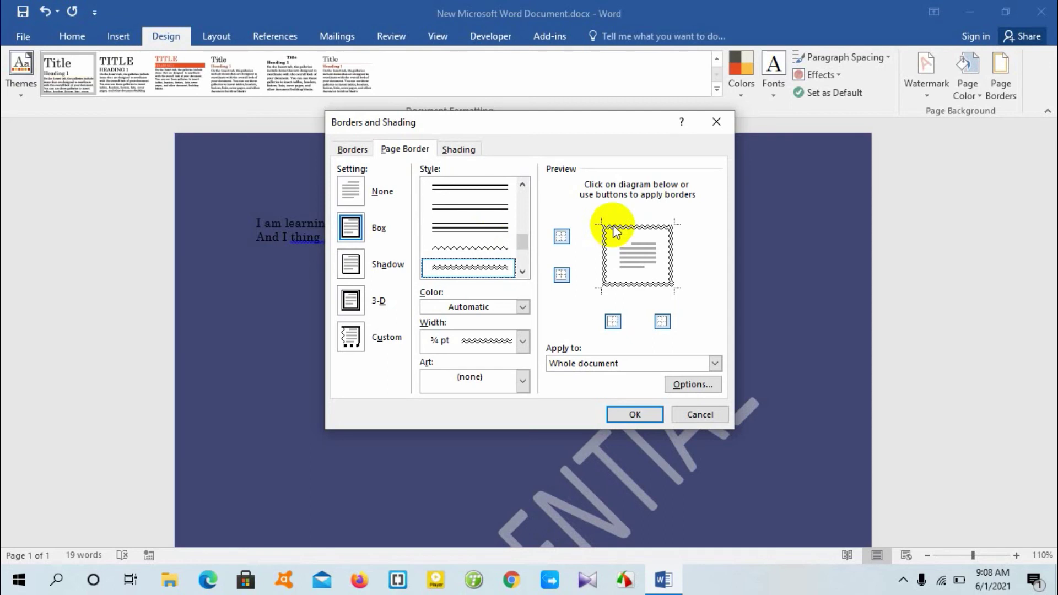
{"action": "left_click", "coordinate": [562, 236]}
{"action": "left_click", "coordinate": [561, 275]}
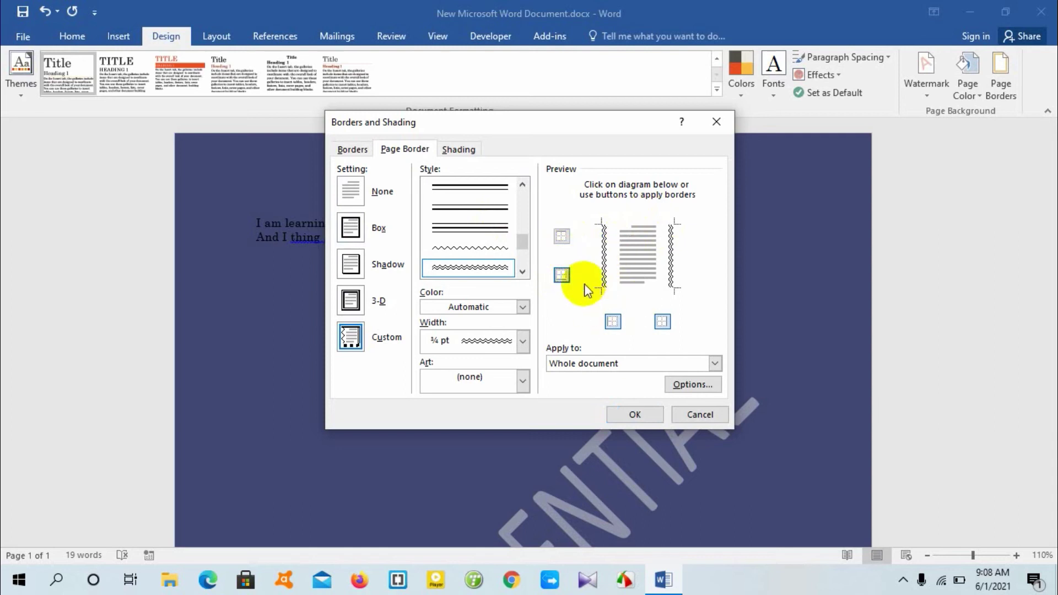
{"action": "left_click", "coordinate": [638, 418]}
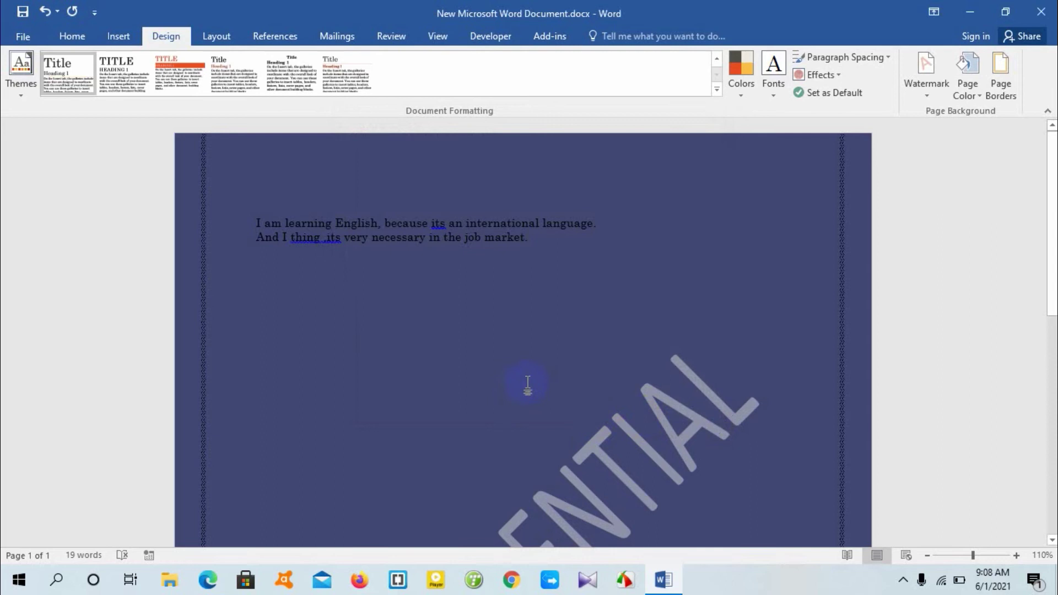
{"action": "scroll", "coordinate": [527, 386], "scroll_direction": "down", "scroll_amount": 7}
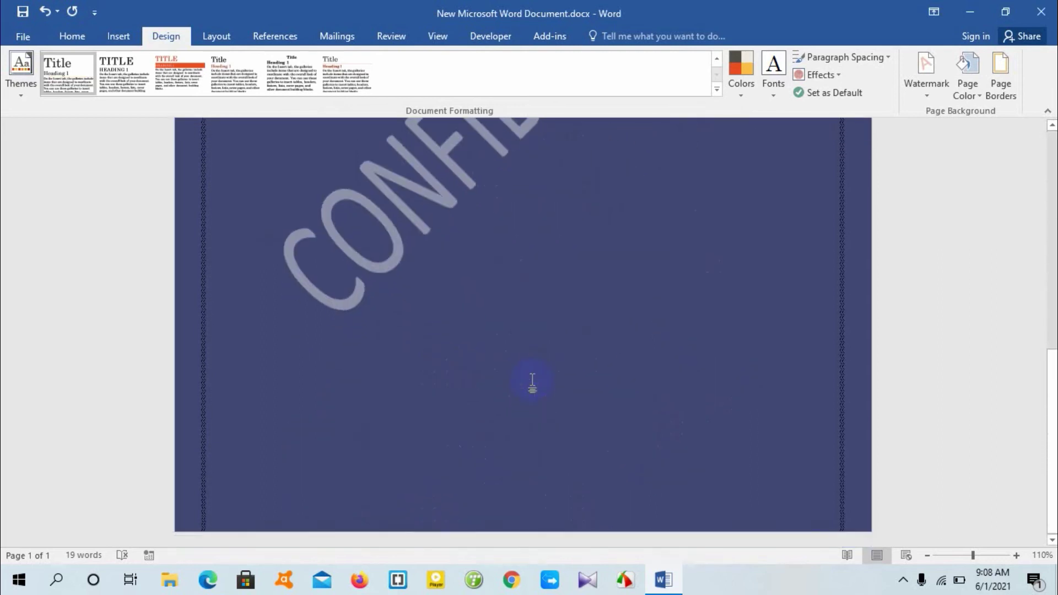
{"action": "scroll", "coordinate": [532, 380], "scroll_direction": "up", "scroll_amount": 7}
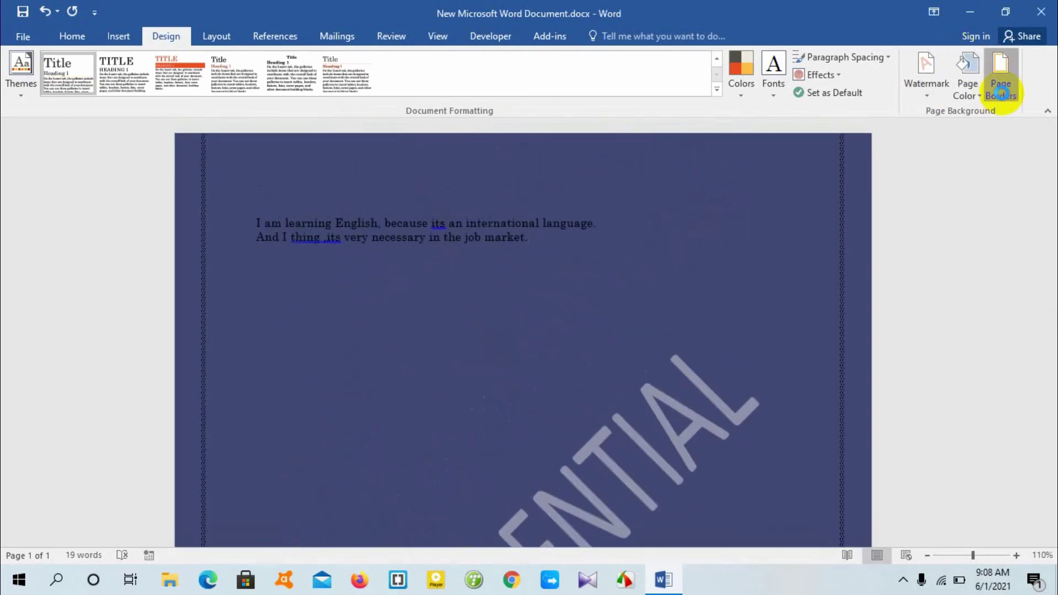
Clear the double wavy page border from all four sides in the page border settings
{"action": "left_click", "coordinate": [1001, 92]}
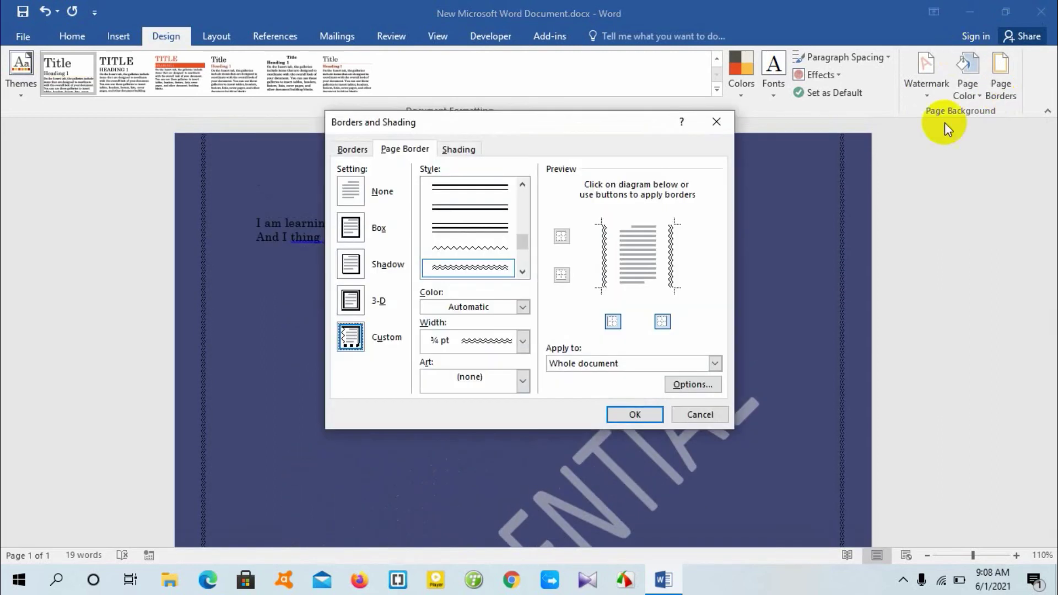
{"action": "left_click", "coordinate": [562, 239]}
{"action": "left_click", "coordinate": [561, 275]}
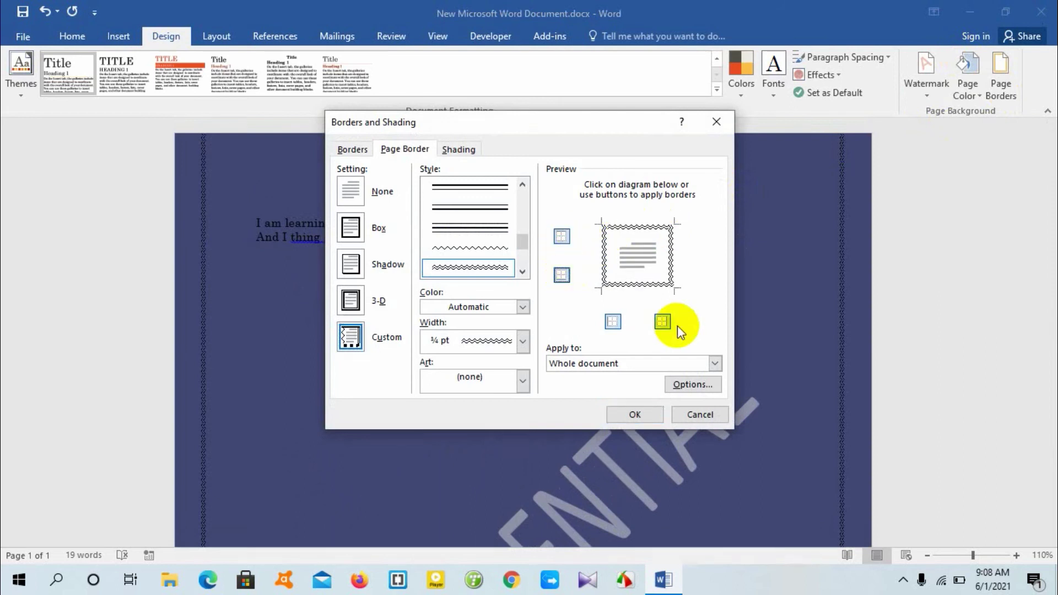
{"action": "left_click", "coordinate": [662, 321]}
{"action": "left_click", "coordinate": [612, 321]}
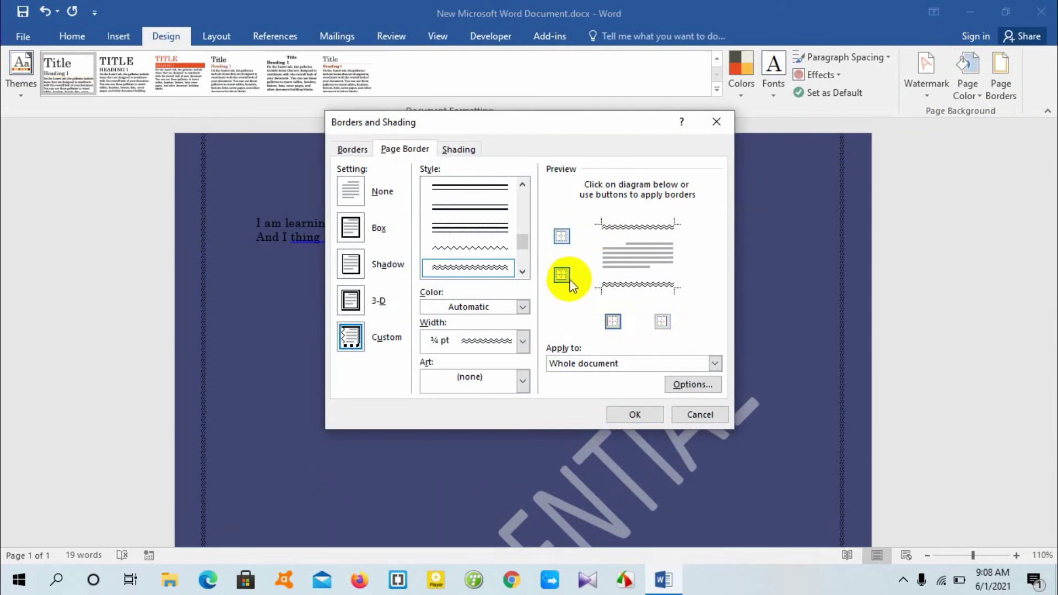
{"action": "left_click", "coordinate": [561, 274]}
{"action": "left_click", "coordinate": [561, 237]}
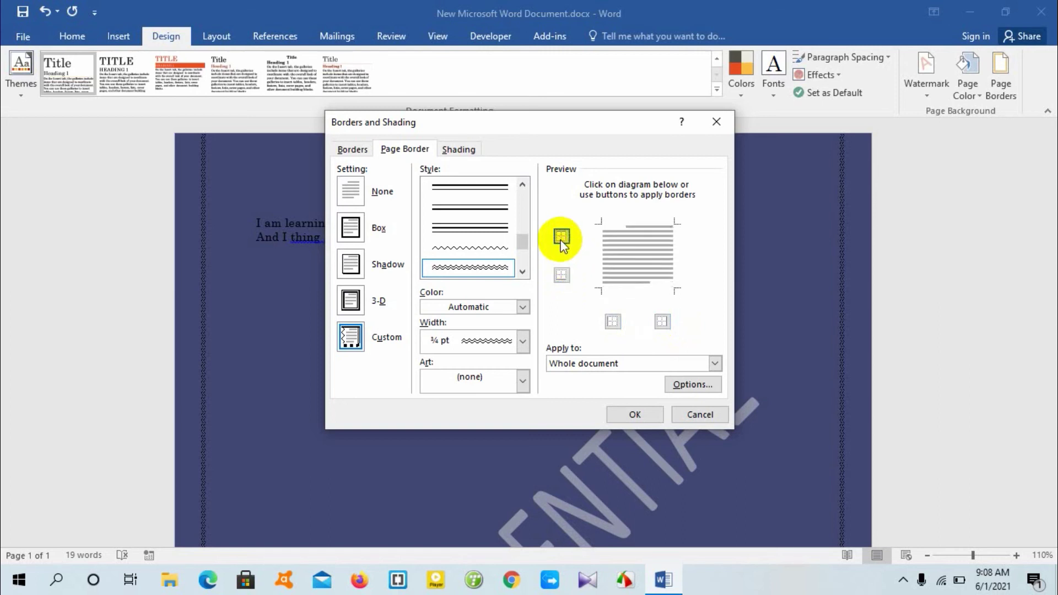
Apply a 3 pt diagonally striped page border to all four sides of the whole document and check it on the page
{"action": "scroll", "coordinate": [493, 216], "scroll_direction": "down", "scroll_amount": 3}
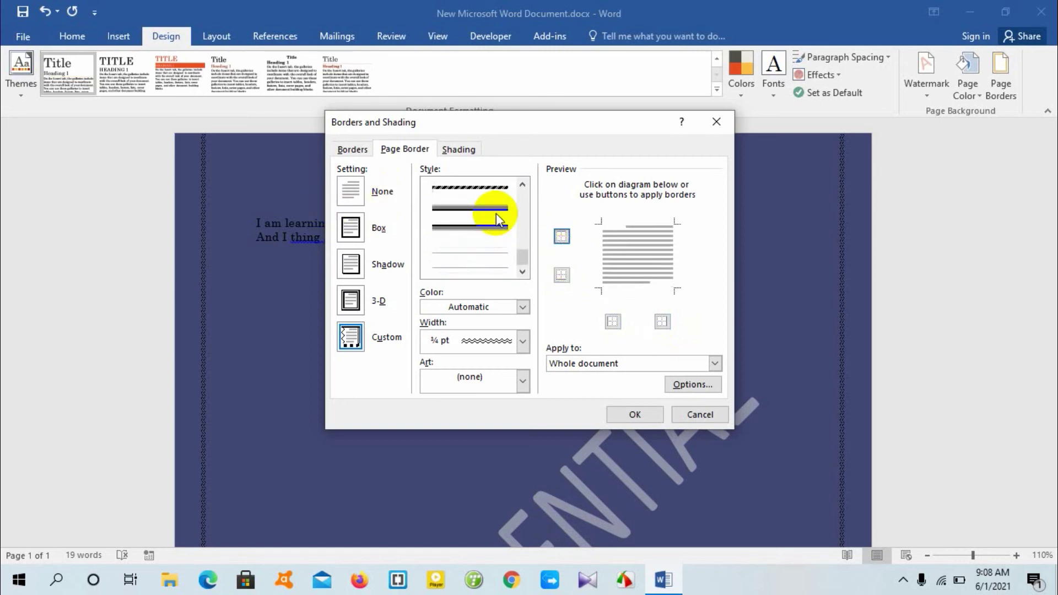
{"action": "left_click", "coordinate": [484, 187]}
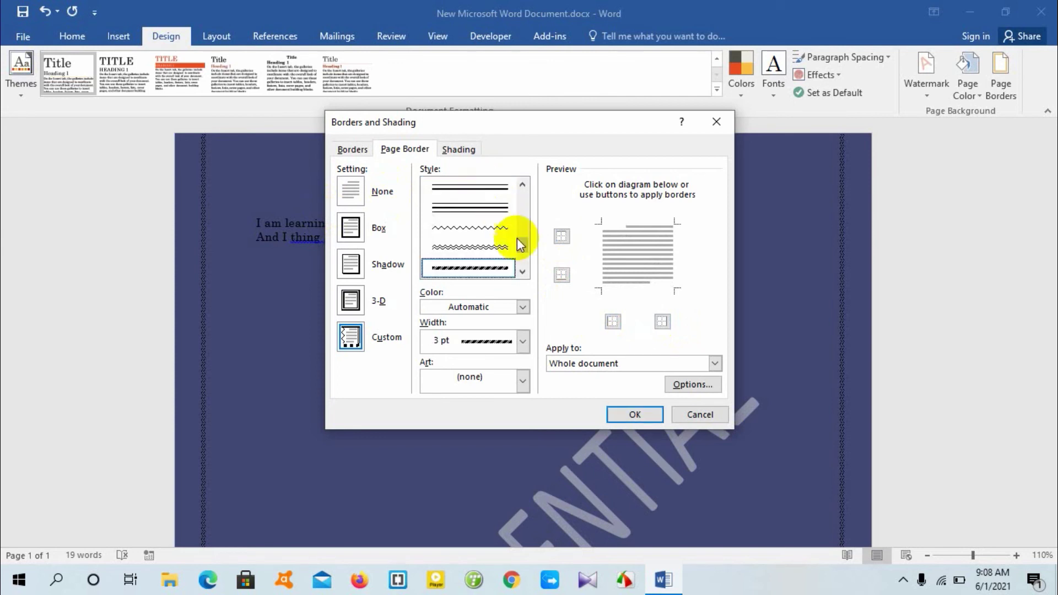
{"action": "left_click", "coordinate": [562, 237]}
{"action": "left_click", "coordinate": [561, 275]}
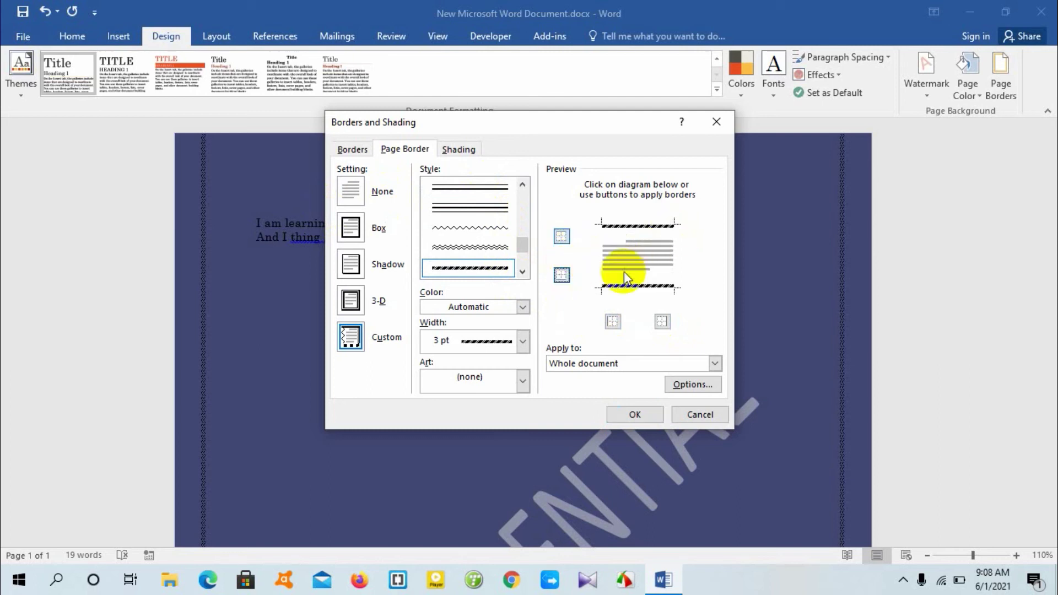
{"action": "left_click", "coordinate": [614, 321]}
{"action": "left_click", "coordinate": [661, 322]}
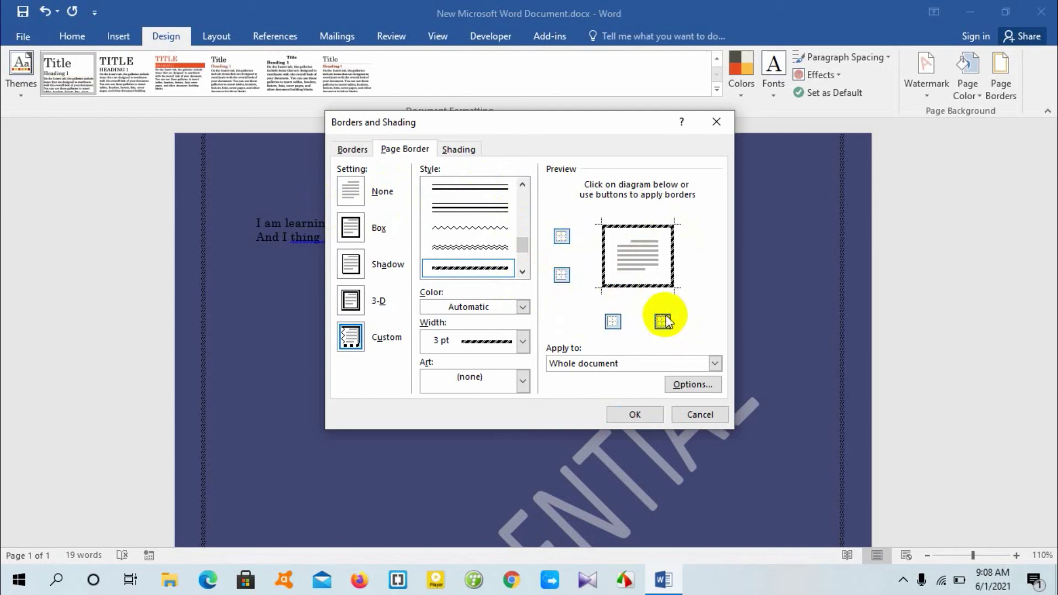
{"action": "left_click", "coordinate": [640, 414]}
{"action": "scroll", "coordinate": [678, 292], "scroll_direction": "down", "scroll_amount": 3}
{"action": "scroll", "coordinate": [673, 284], "scroll_direction": "up", "scroll_amount": 3}
Recolor the striped page border with the standard red and check it down the page
{"action": "left_click", "coordinate": [1000, 73]}
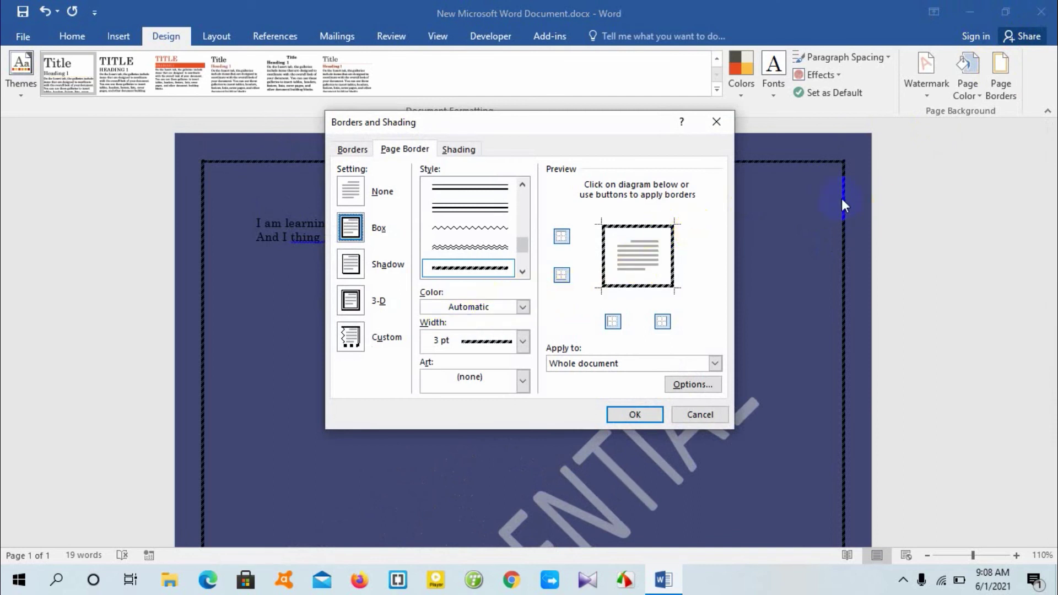
{"action": "left_click", "coordinate": [600, 326]}
{"action": "left_click", "coordinate": [523, 307]}
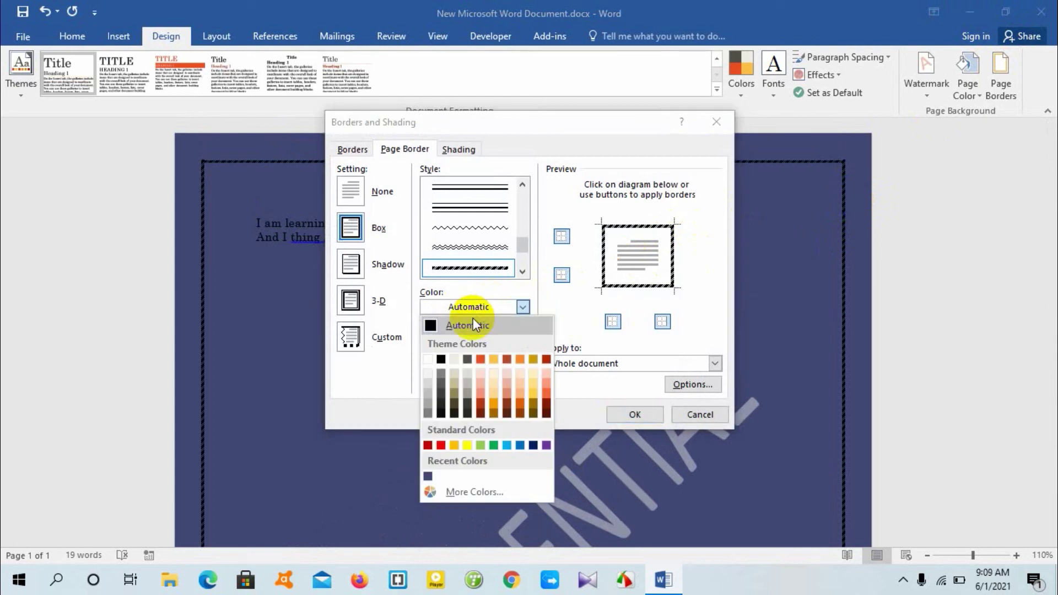
{"action": "left_click", "coordinate": [428, 444]}
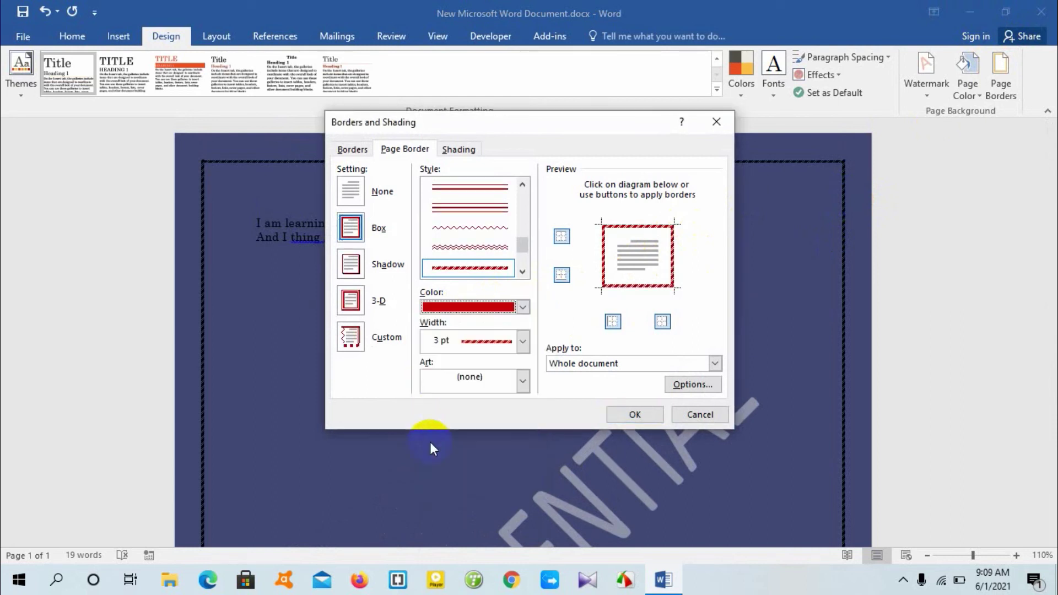
{"action": "left_click", "coordinate": [522, 308]}
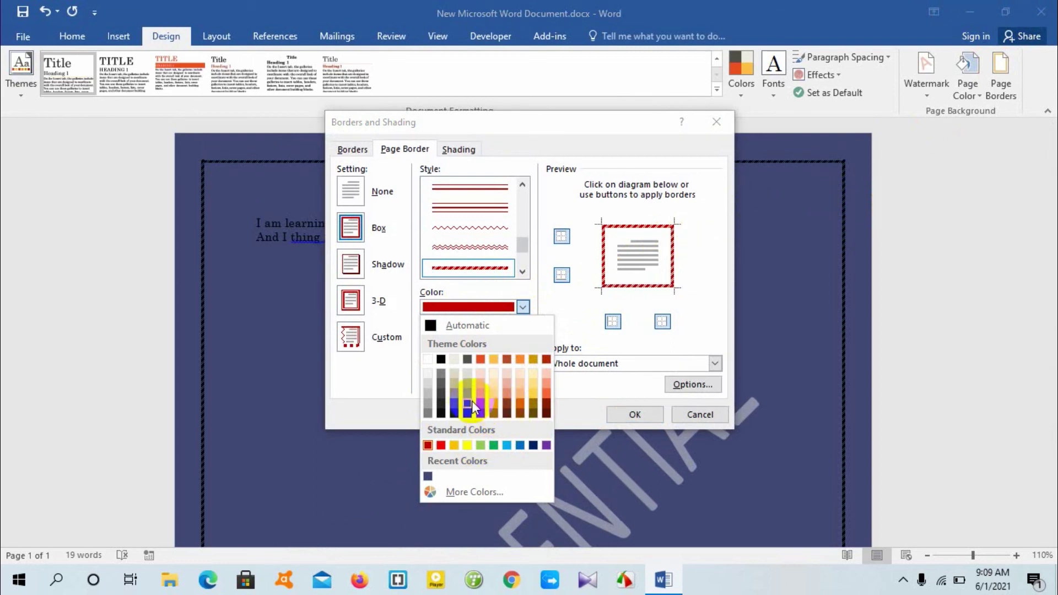
{"action": "left_click", "coordinate": [442, 445]}
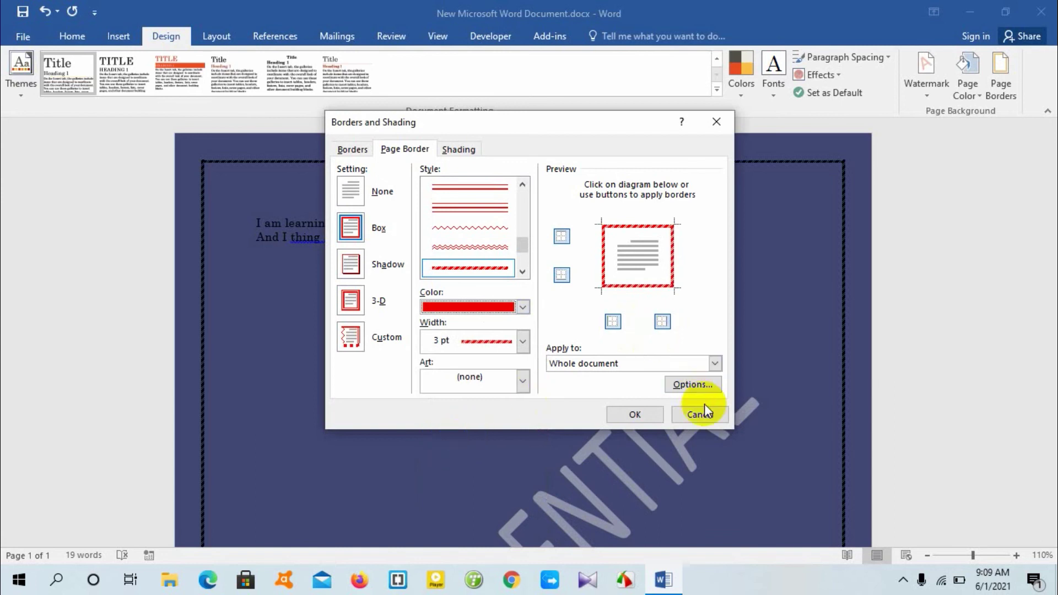
{"action": "left_click", "coordinate": [638, 415]}
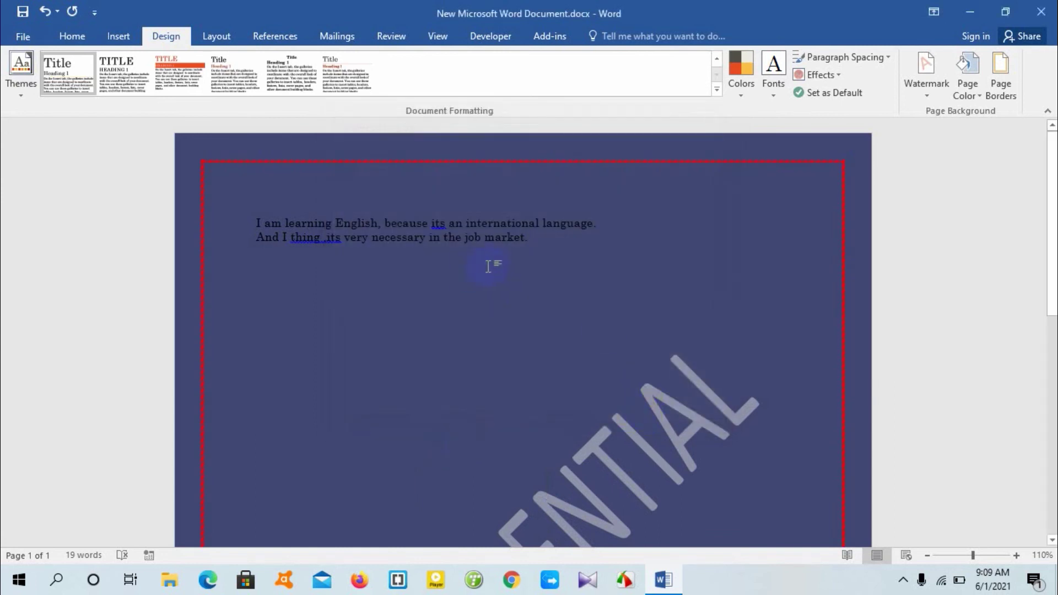
{"action": "scroll", "coordinate": [493, 262], "scroll_direction": "down", "scroll_amount": 3}
{"action": "scroll", "coordinate": [494, 263], "scroll_direction": "down", "scroll_amount": 3}
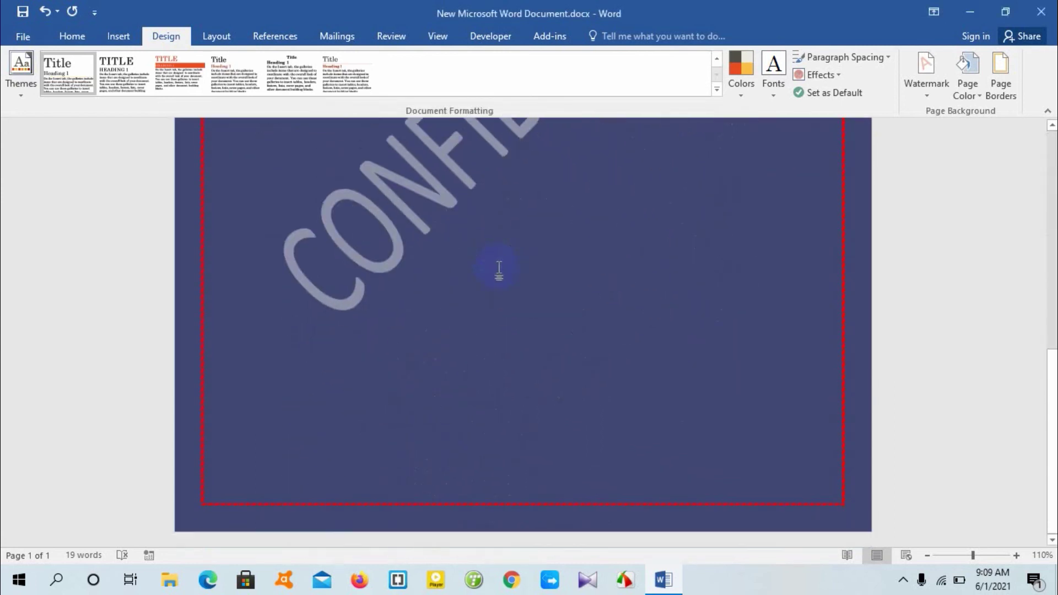
{"action": "scroll", "coordinate": [507, 261], "scroll_direction": "up", "scroll_amount": 6}
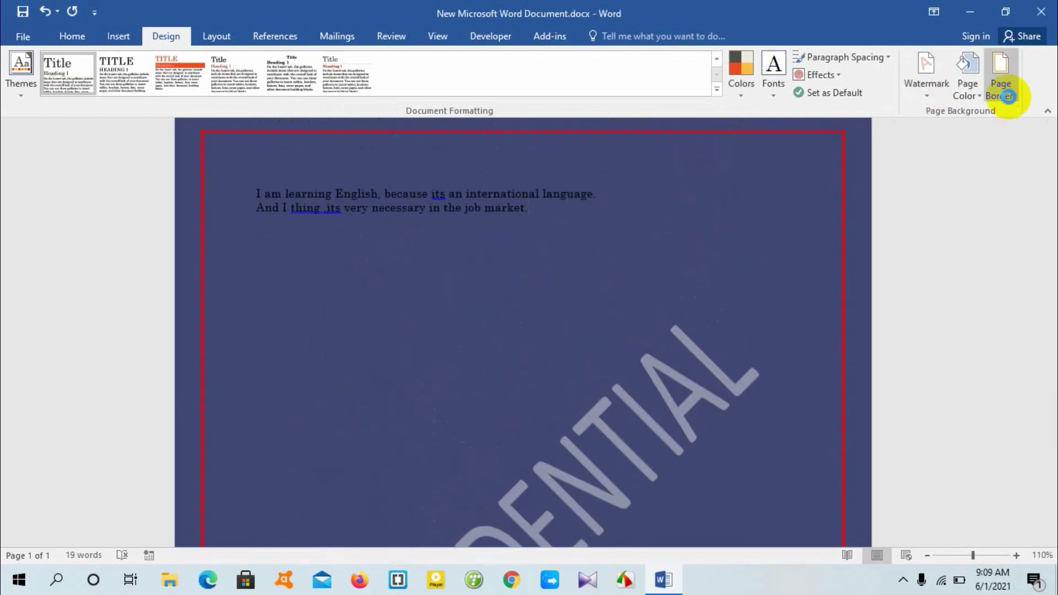
Replace the striped page border with the red flower with green leaves art border at 12 pt on the whole document
{"action": "left_click", "coordinate": [1002, 83]}
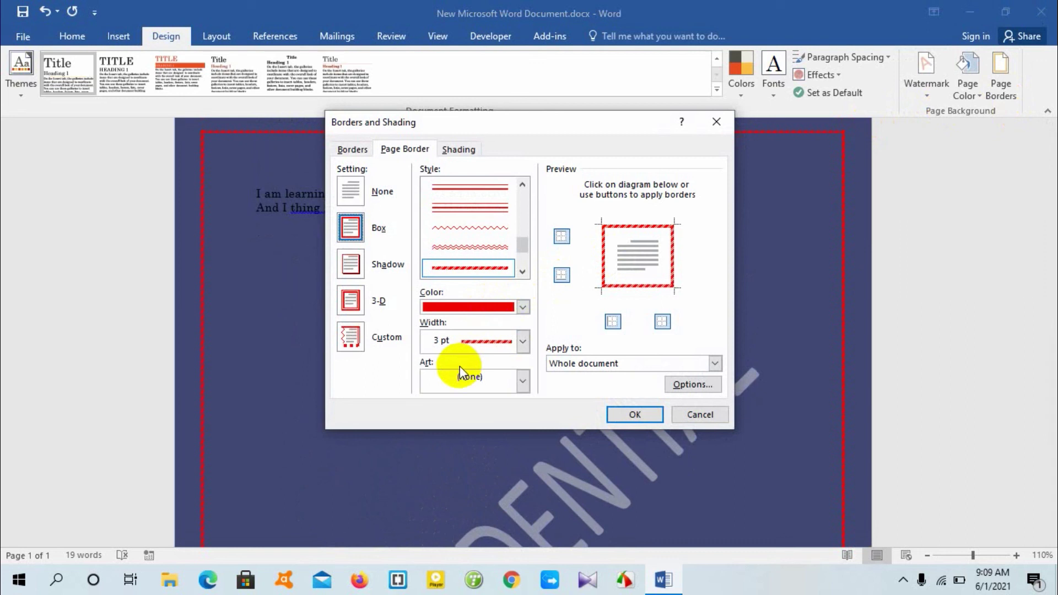
{"action": "left_click", "coordinate": [522, 381]}
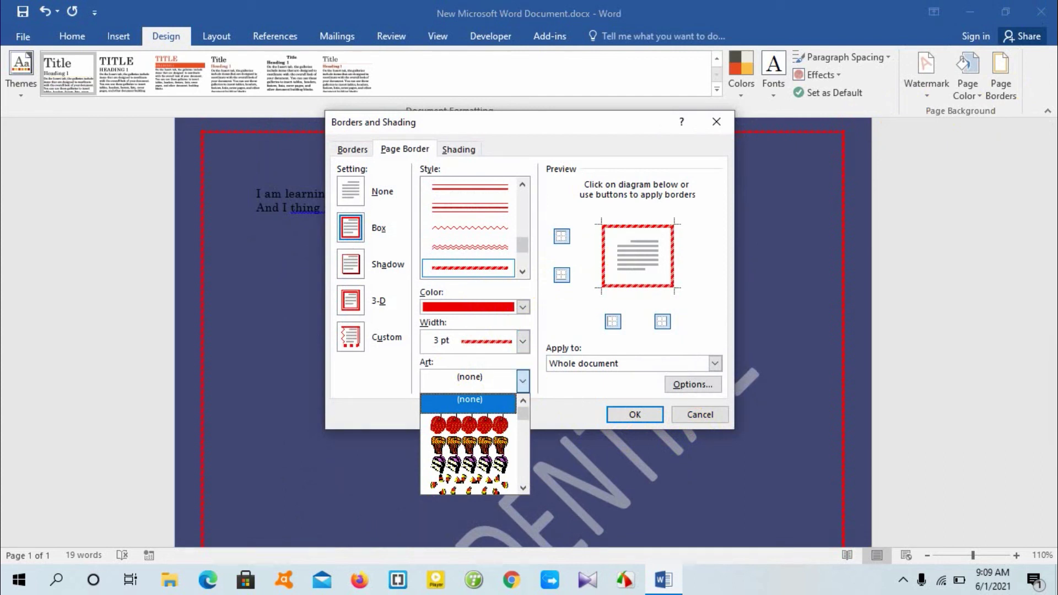
{"action": "scroll", "coordinate": [496, 435], "scroll_direction": "down", "scroll_amount": 2}
{"action": "scroll", "coordinate": [496, 432], "scroll_direction": "down", "scroll_amount": 8}
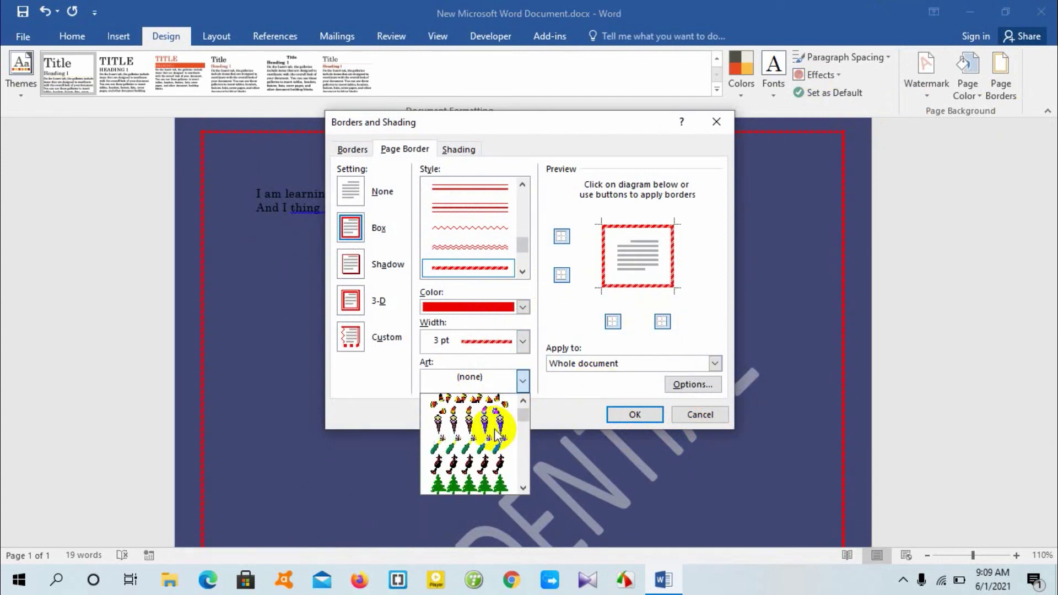
{"action": "scroll", "coordinate": [496, 434], "scroll_direction": "down", "scroll_amount": 10}
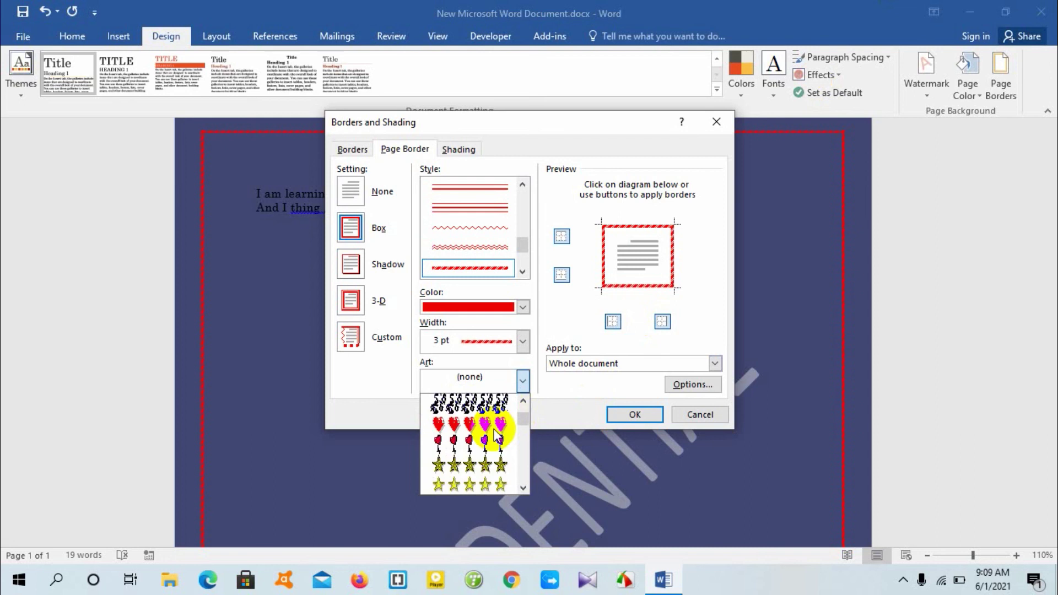
{"action": "scroll", "coordinate": [496, 434], "scroll_direction": "down", "scroll_amount": 10}
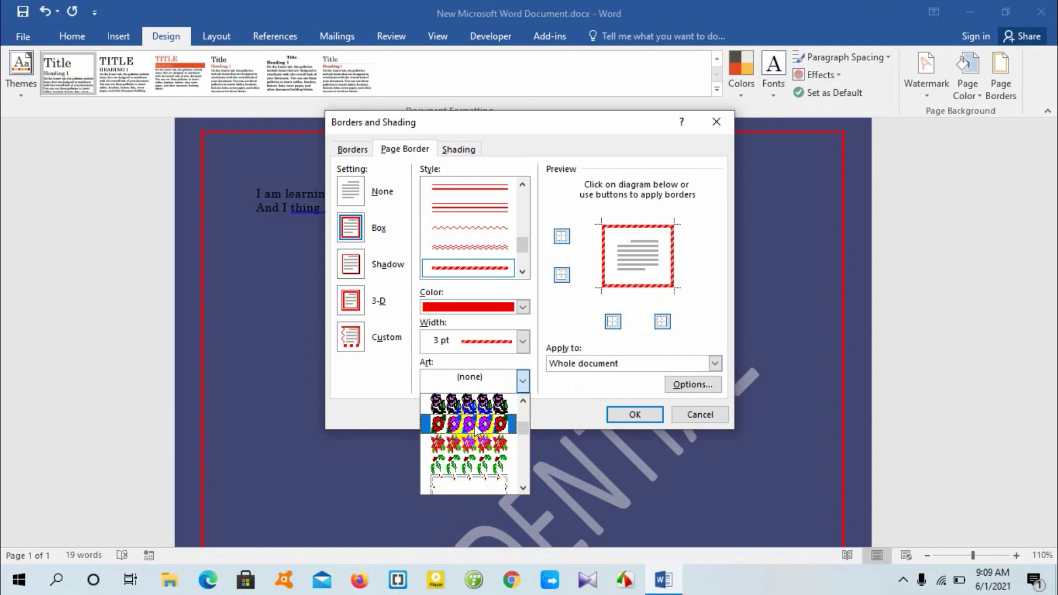
{"action": "left_click", "coordinate": [475, 425]}
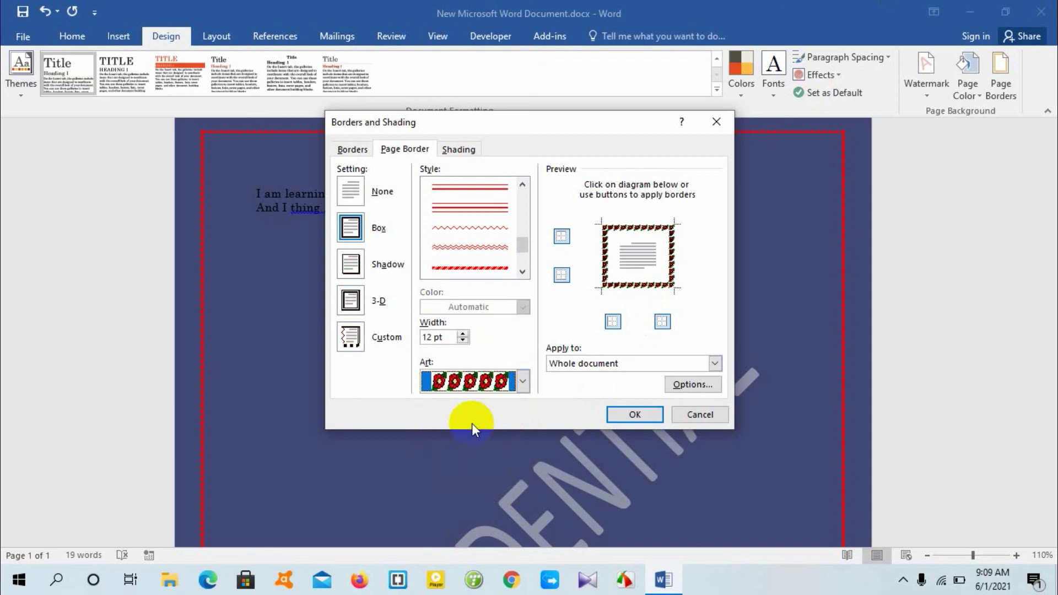
{"action": "left_click", "coordinate": [632, 415]}
{"action": "left_click_drag", "start_coordinate": [507, 222], "coordinate": [498, 225]}
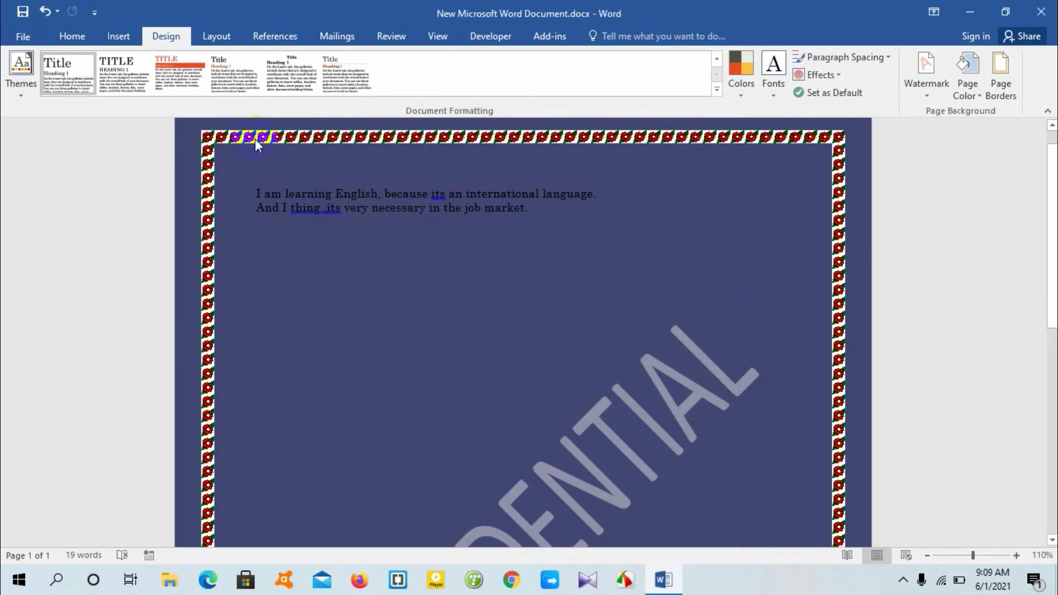
Widen the red flower page border to 19 pt and apply it to the whole document
{"action": "left_click", "coordinate": [1000, 77]}
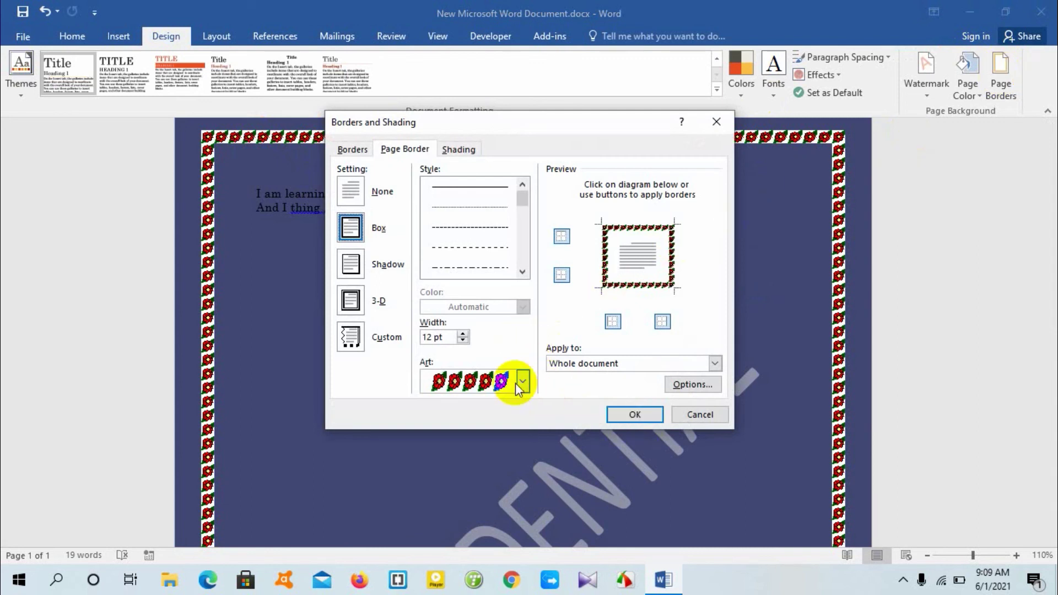
{"action": "left_click", "coordinate": [464, 334]}
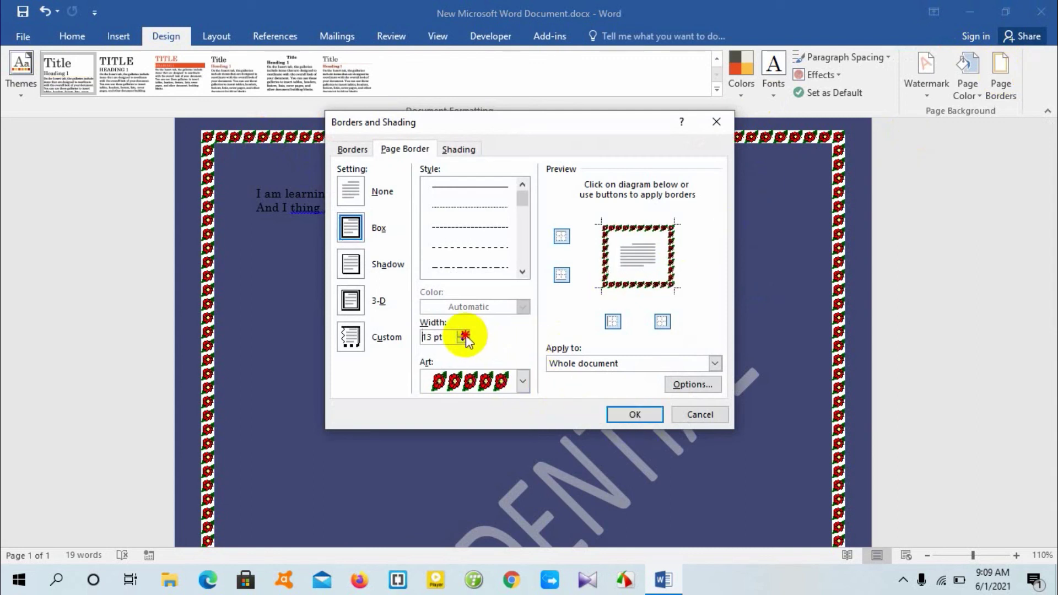
{"action": "left_click", "coordinate": [464, 333]}
{"action": "left_click", "coordinate": [464, 333]}
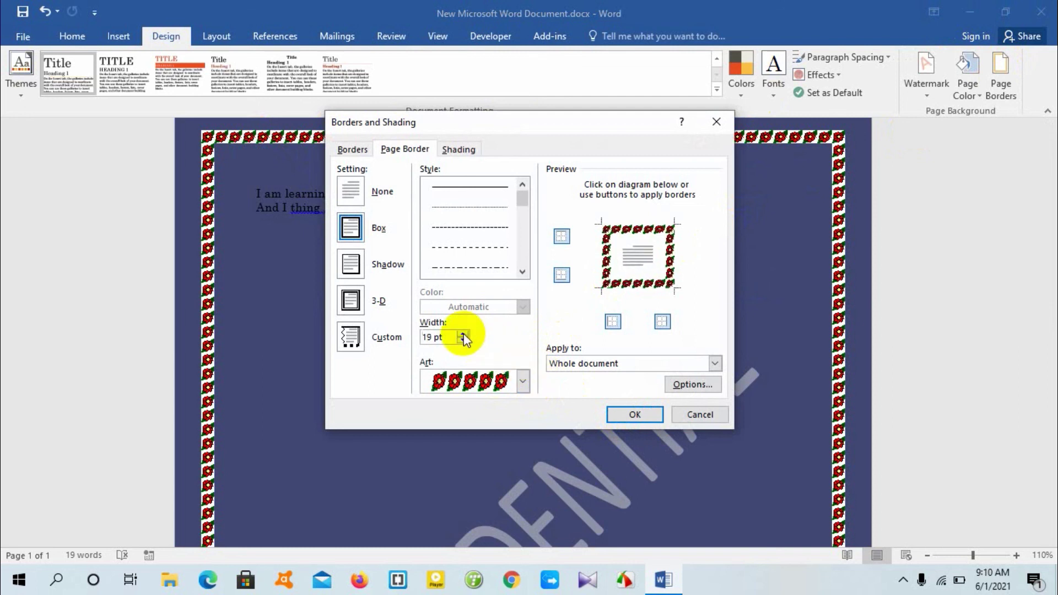
{"action": "left_click", "coordinate": [633, 416]}
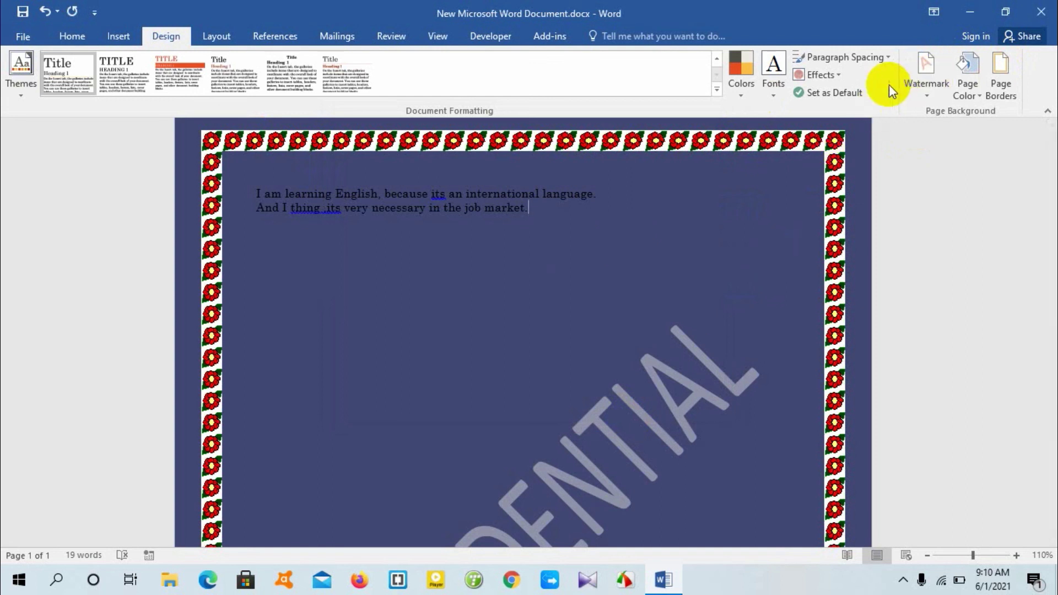
Reduce the flower page border's width to 1 pt and check it down the page
{"action": "left_click", "coordinate": [1001, 80]}
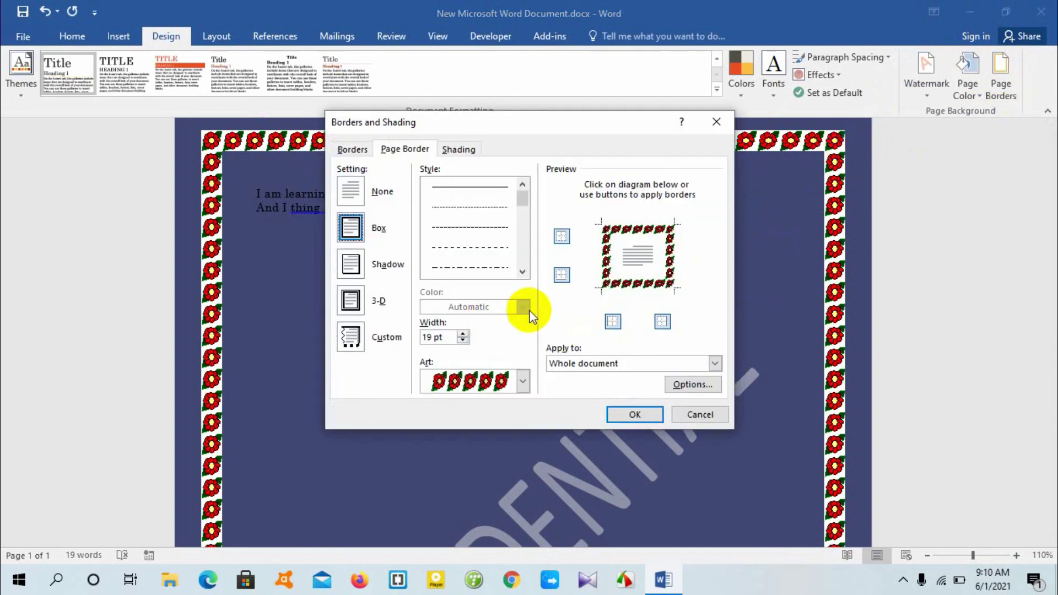
{"action": "left_click", "coordinate": [463, 340]}
{"action": "left_click", "coordinate": [463, 341]}
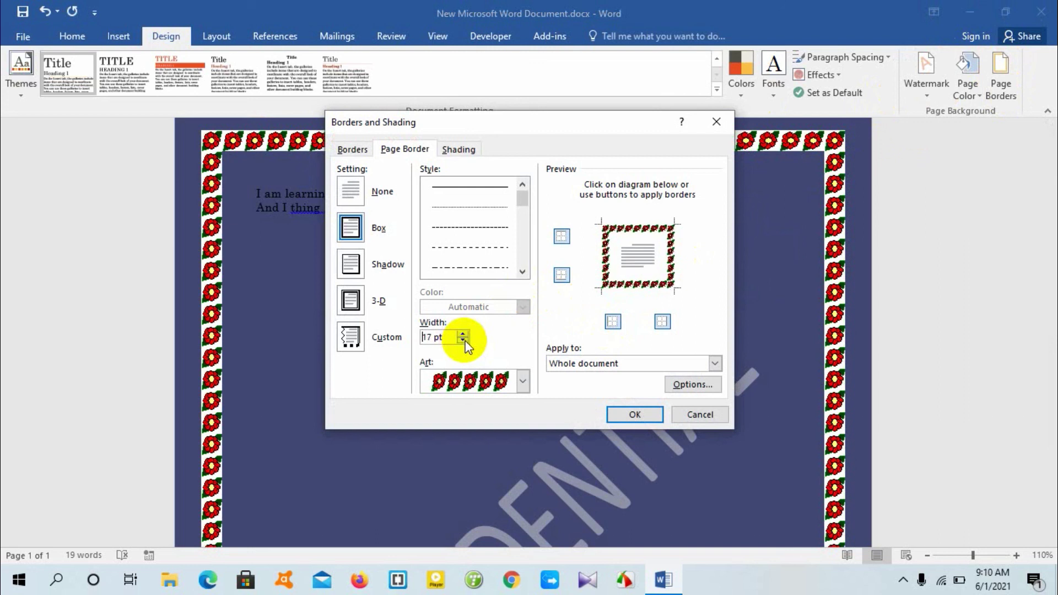
{"action": "left_click", "coordinate": [463, 340]}
{"action": "left_click", "coordinate": [462, 340]}
{"action": "left_click", "coordinate": [463, 341]}
{"action": "left_click", "coordinate": [463, 341]}
{"action": "left_click", "coordinate": [463, 340]}
{"action": "left_click", "coordinate": [463, 340]}
{"action": "left_click", "coordinate": [463, 341]}
{"action": "left_click", "coordinate": [463, 340]}
{"action": "left_click", "coordinate": [462, 340]}
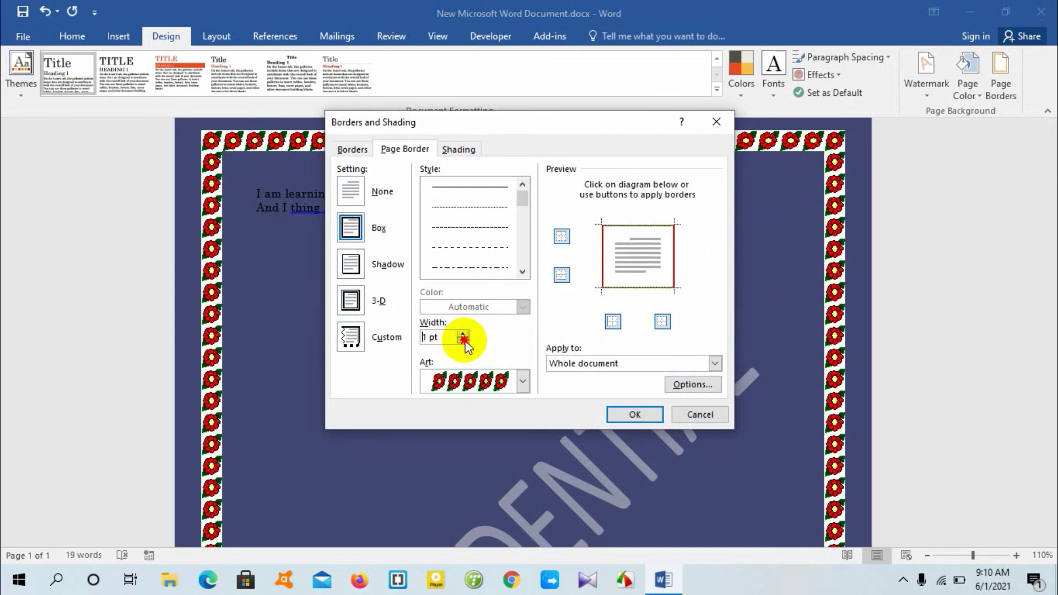
{"action": "left_click", "coordinate": [630, 415]}
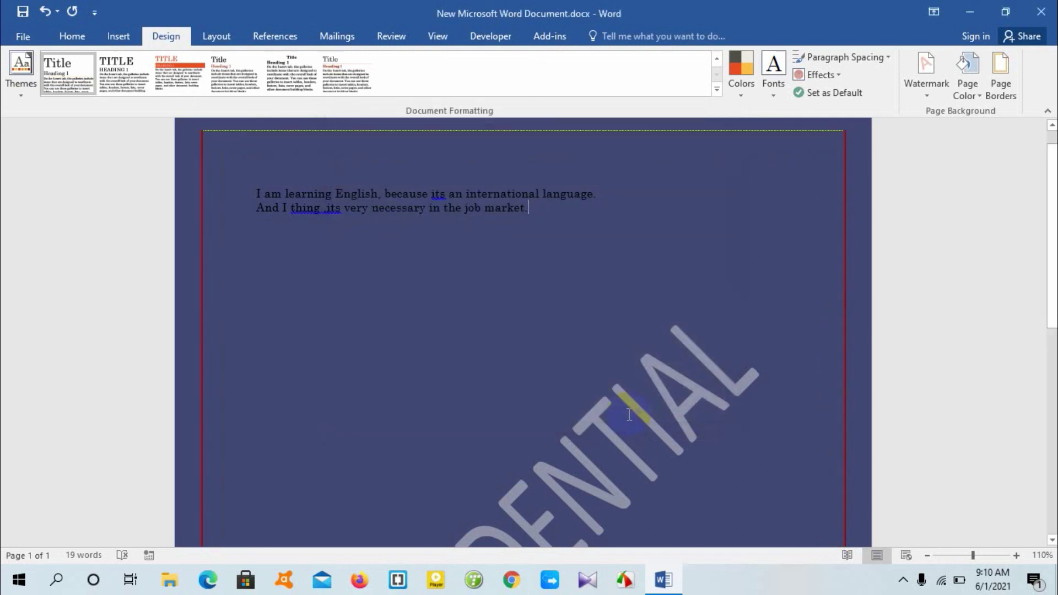
{"action": "scroll", "coordinate": [746, 176], "scroll_direction": "down", "scroll_amount": 3}
{"action": "scroll", "coordinate": [747, 176], "scroll_direction": "down", "scroll_amount": 3}
{"action": "scroll", "coordinate": [747, 176], "scroll_direction": "up", "scroll_amount": 5}
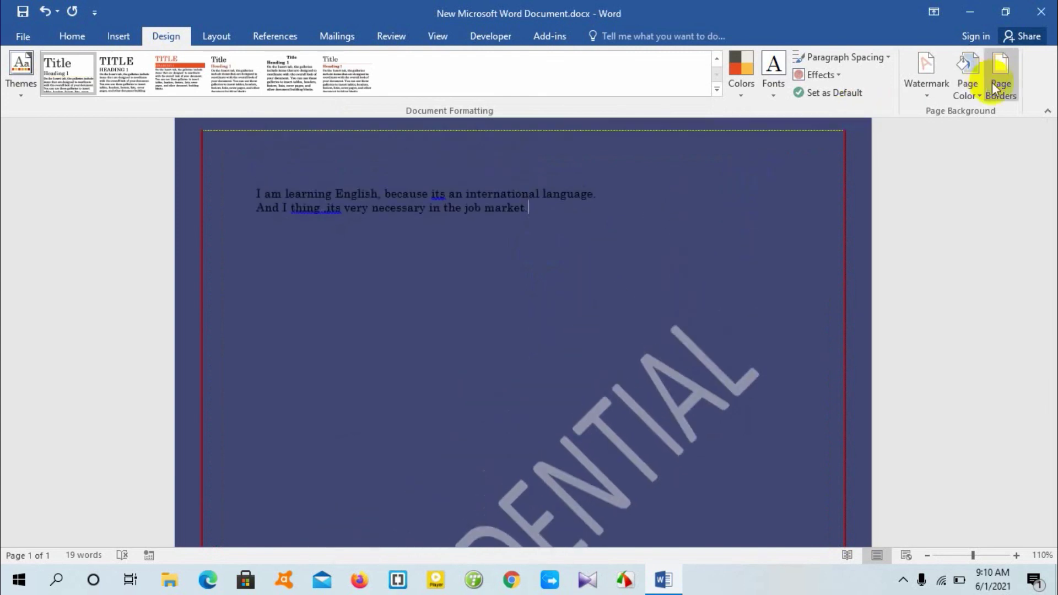
Set the flower page border's width to 31 pt and check it down the page
{"action": "left_click", "coordinate": [997, 83]}
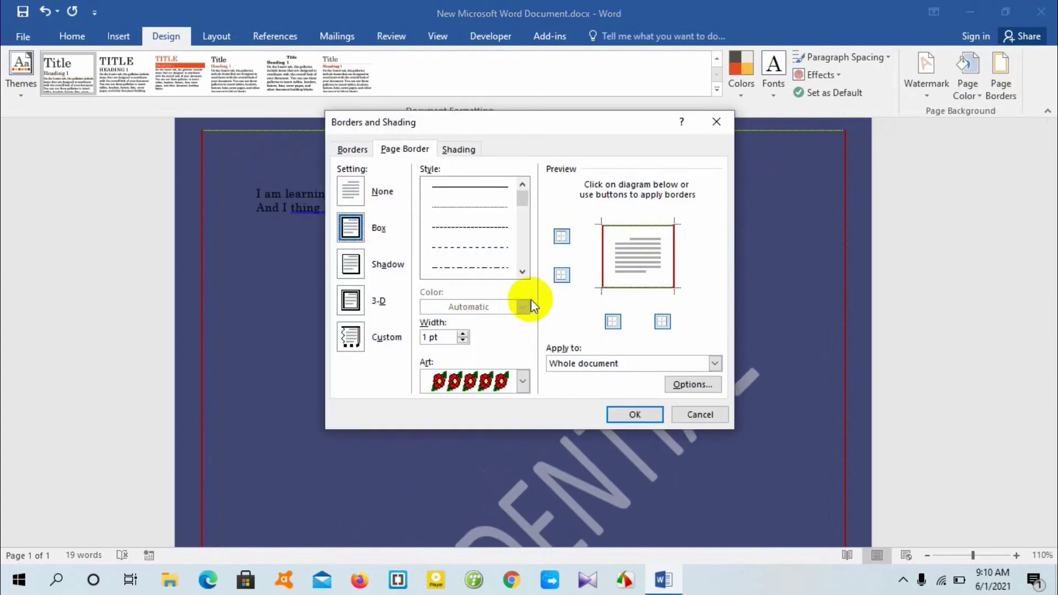
{"action": "left_click", "coordinate": [463, 334]}
{"action": "left_click", "coordinate": [462, 335]}
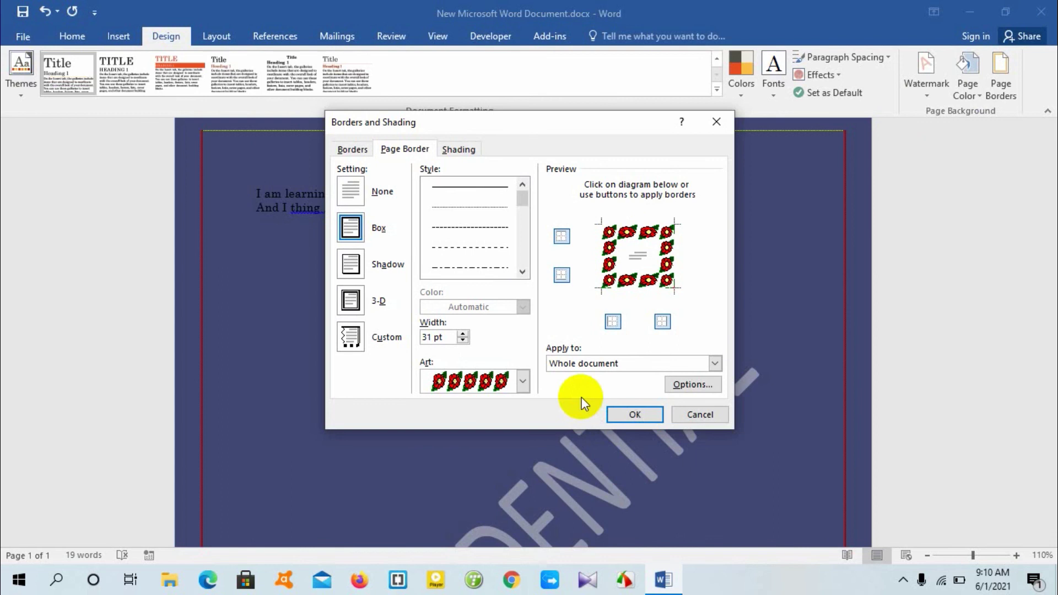
{"action": "left_click", "coordinate": [634, 414]}
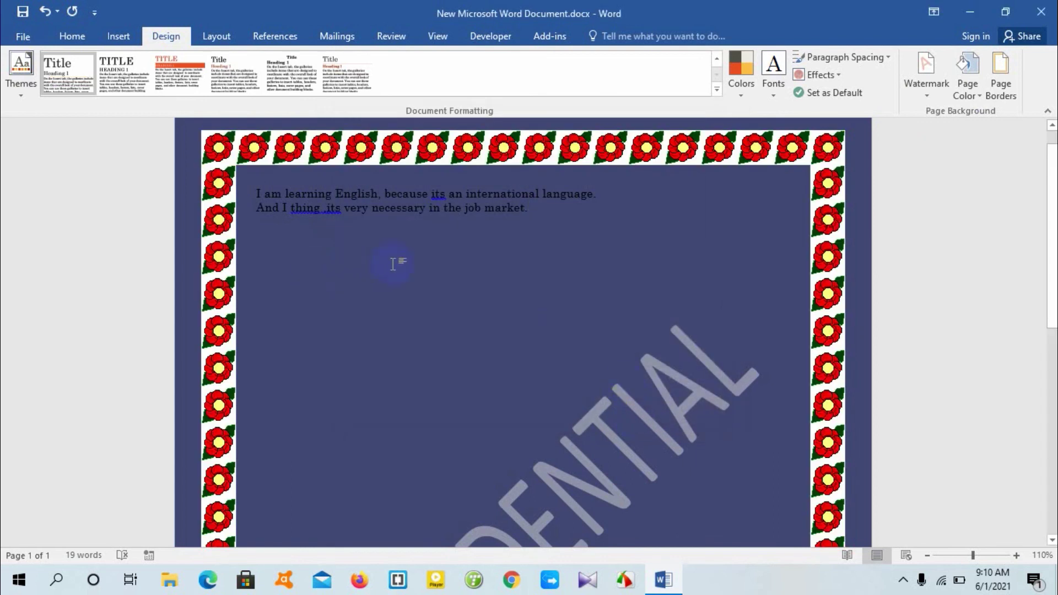
{"action": "scroll", "coordinate": [397, 263], "scroll_direction": "down", "scroll_amount": 10}
{"action": "scroll", "coordinate": [394, 261], "scroll_direction": "up", "scroll_amount": 10}
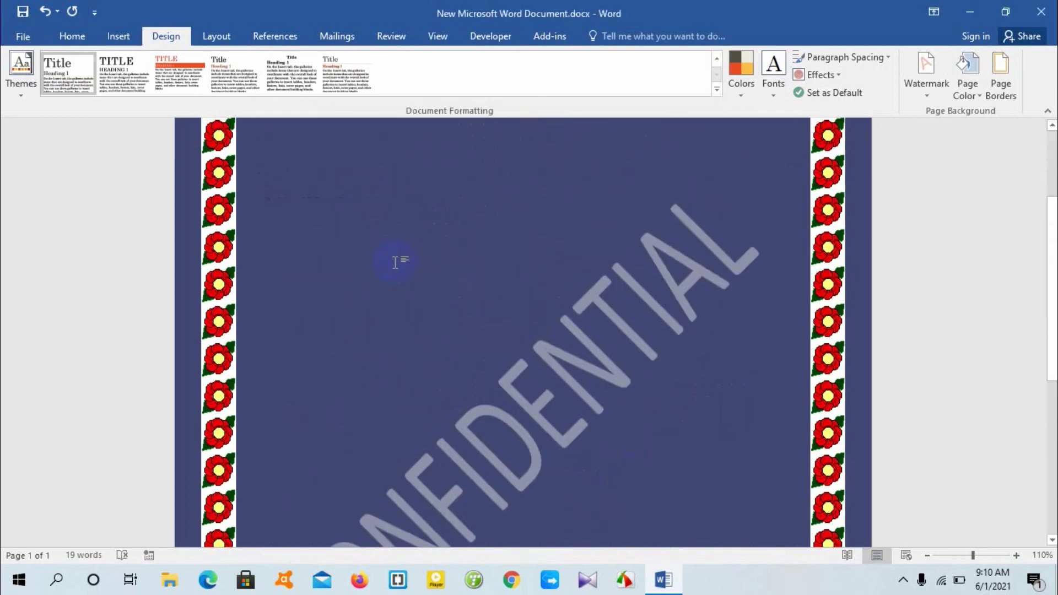
Narrow the flower page border to 19 pt on the whole document
{"action": "left_click", "coordinate": [987, 94]}
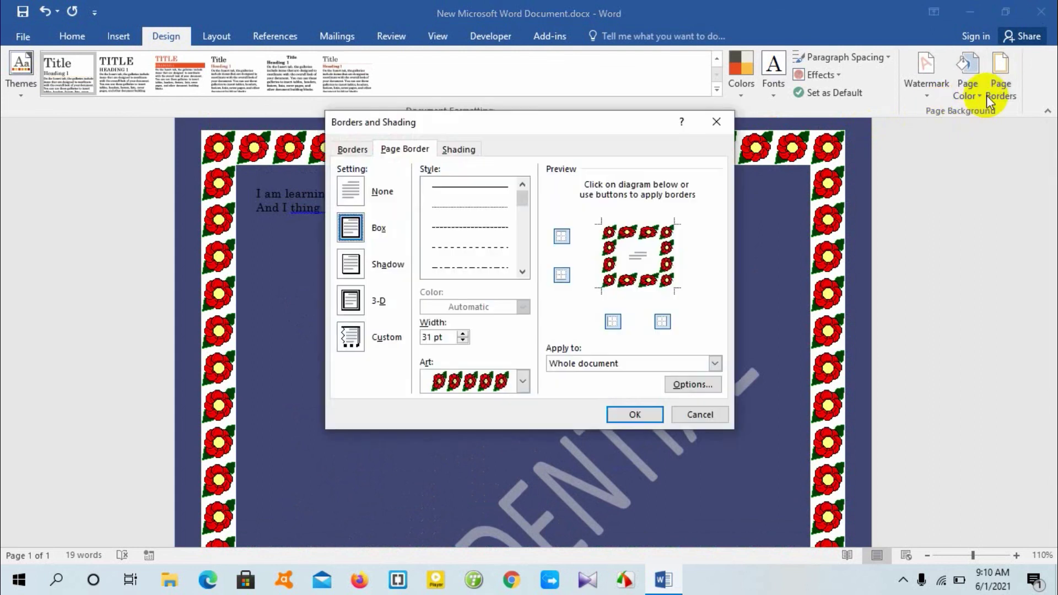
{"action": "left_click", "coordinate": [463, 340]}
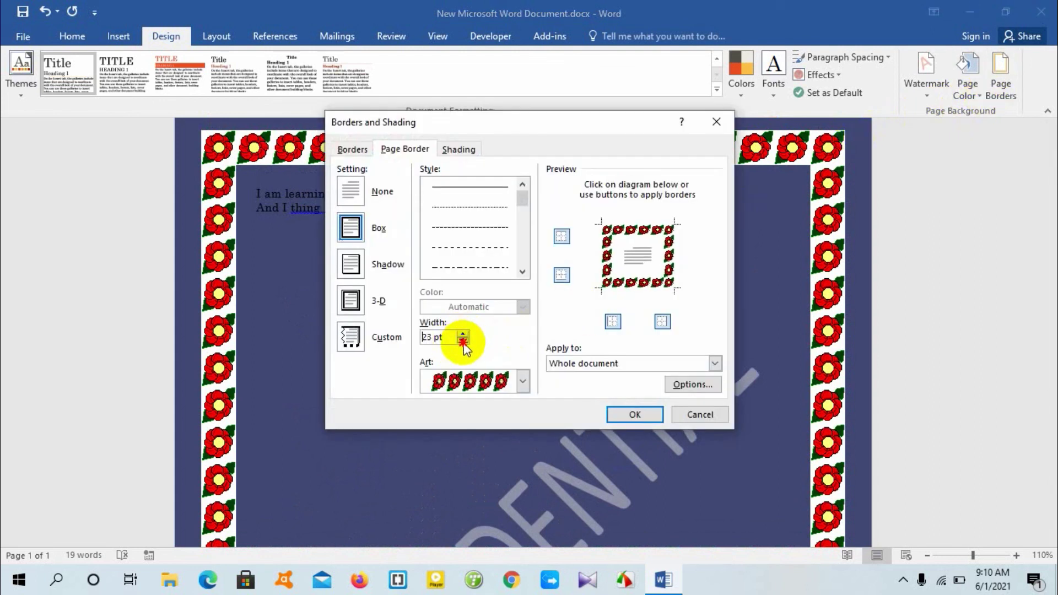
{"action": "left_click", "coordinate": [465, 333]}
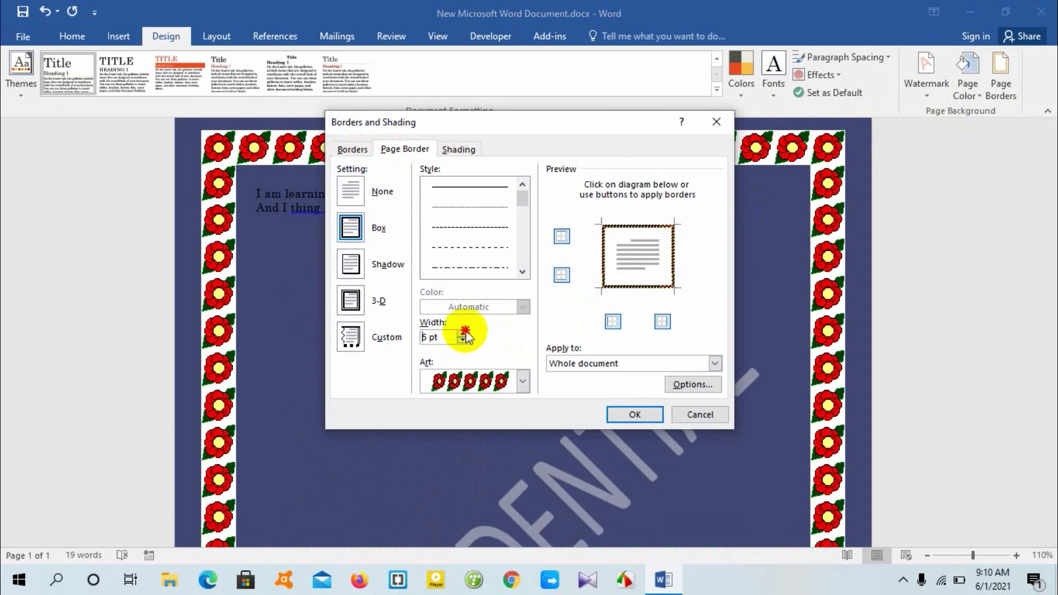
{"action": "left_click", "coordinate": [464, 333]}
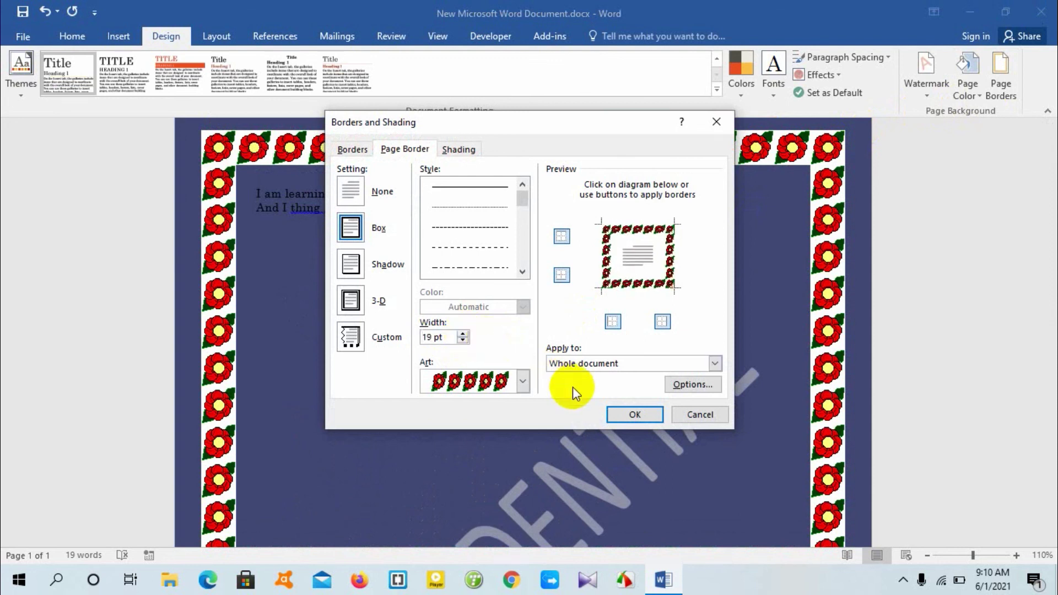
{"action": "left_click", "coordinate": [633, 415]}
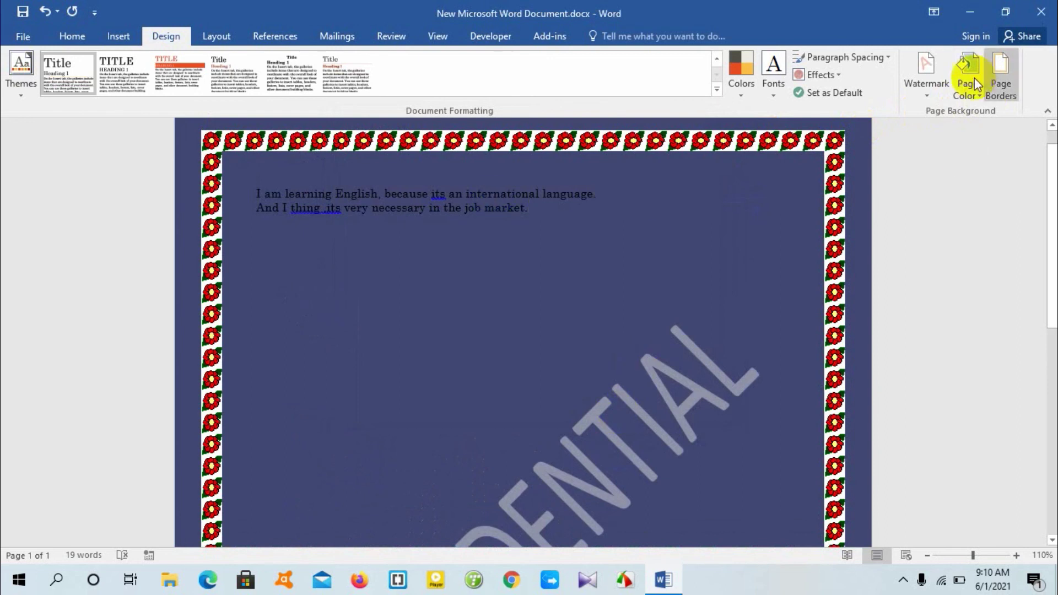
Try the Custom page border setting, then remove the flower border from the whole document with the None setting
{"action": "left_click", "coordinate": [1000, 75]}
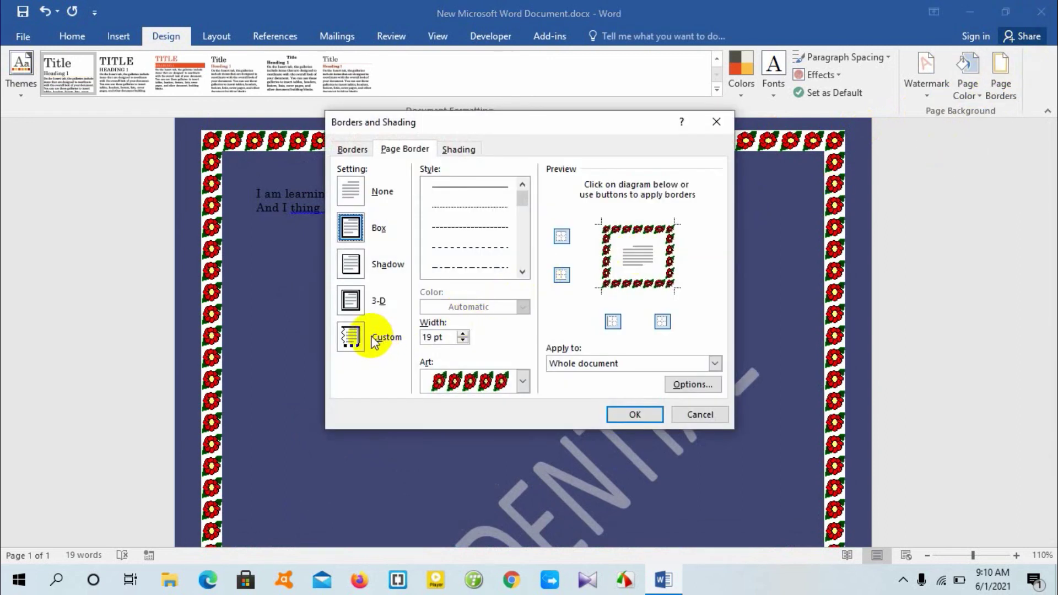
{"action": "left_click", "coordinate": [350, 337]}
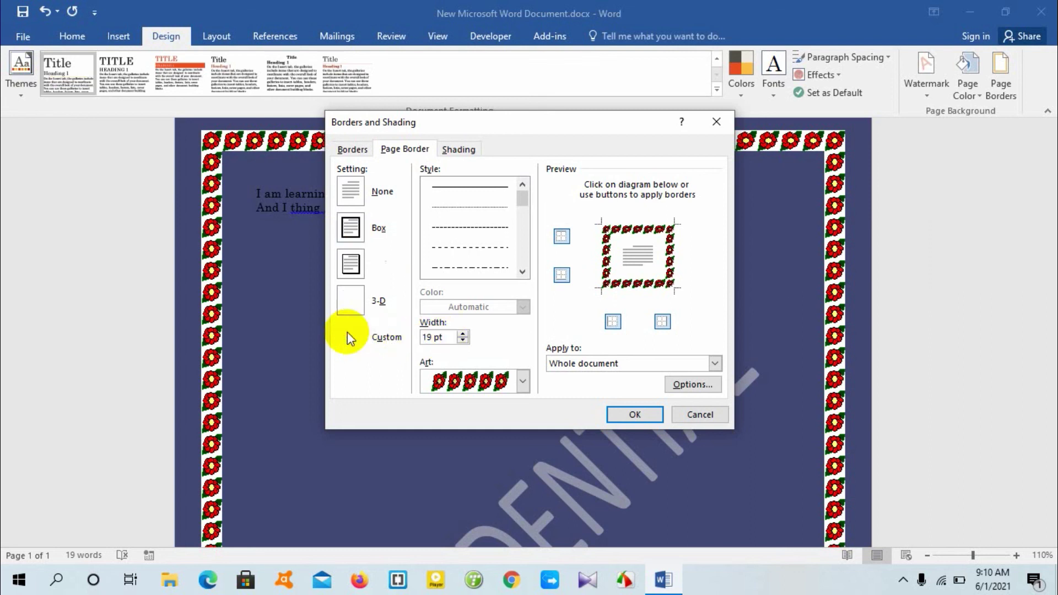
{"action": "scroll", "coordinate": [466, 199], "scroll_direction": "down", "scroll_amount": 5}
{"action": "scroll", "coordinate": [466, 200], "scroll_direction": "up", "scroll_amount": 5}
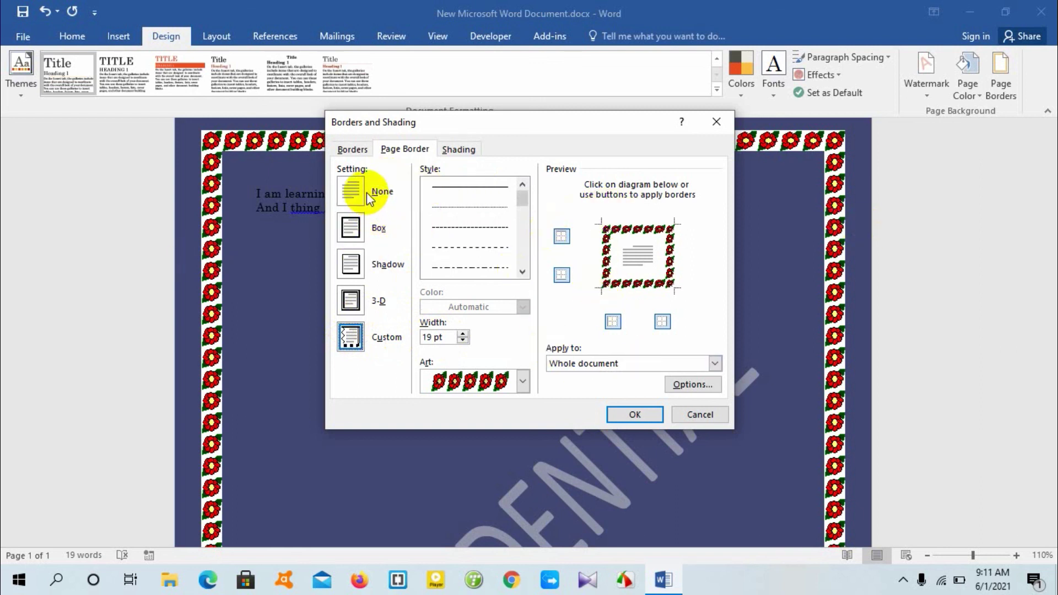
{"action": "left_click", "coordinate": [352, 191]}
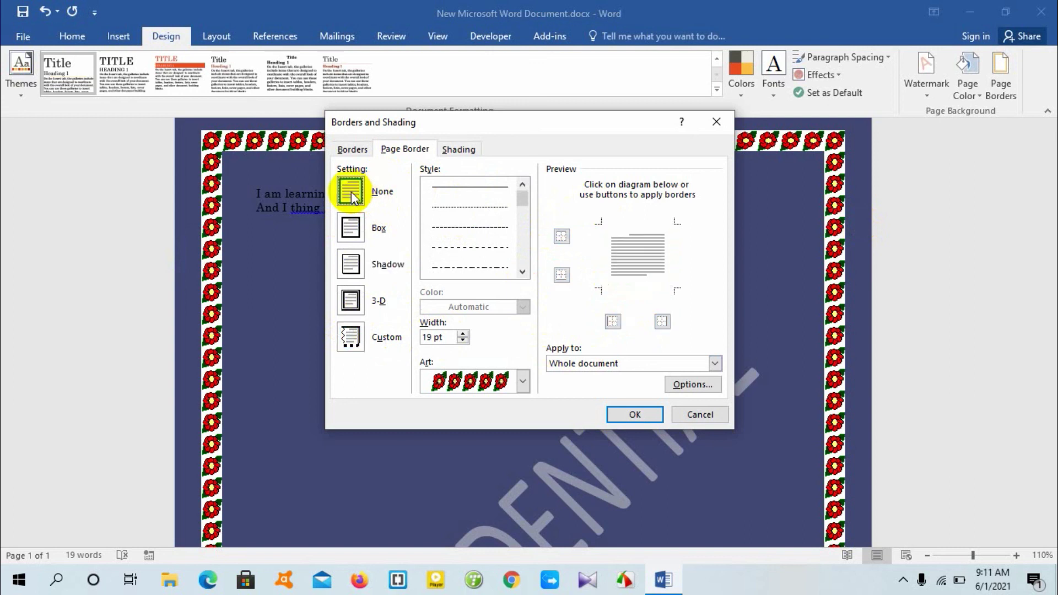
{"action": "left_click", "coordinate": [634, 411]}
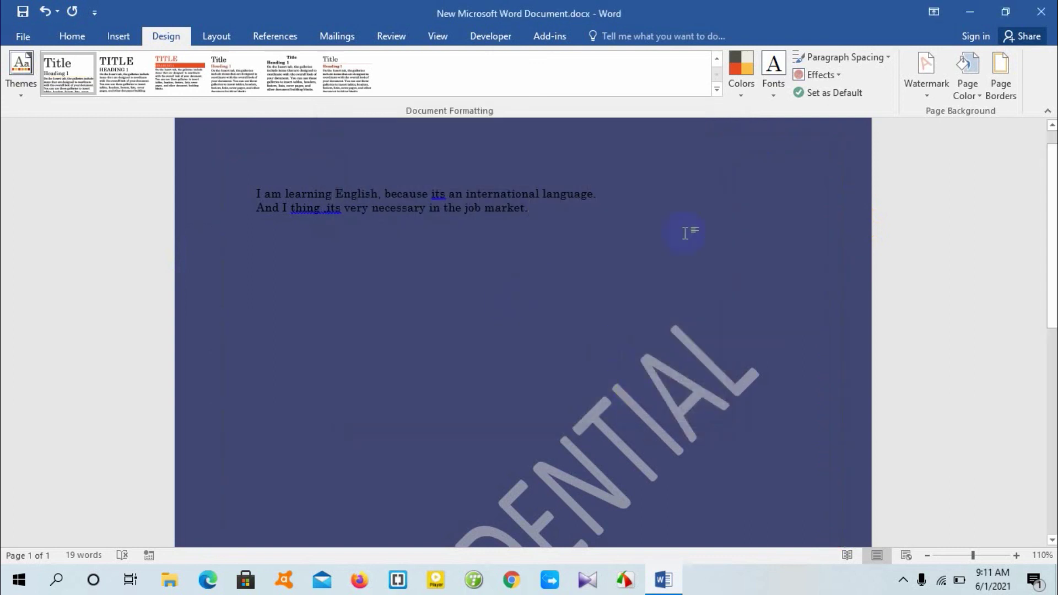